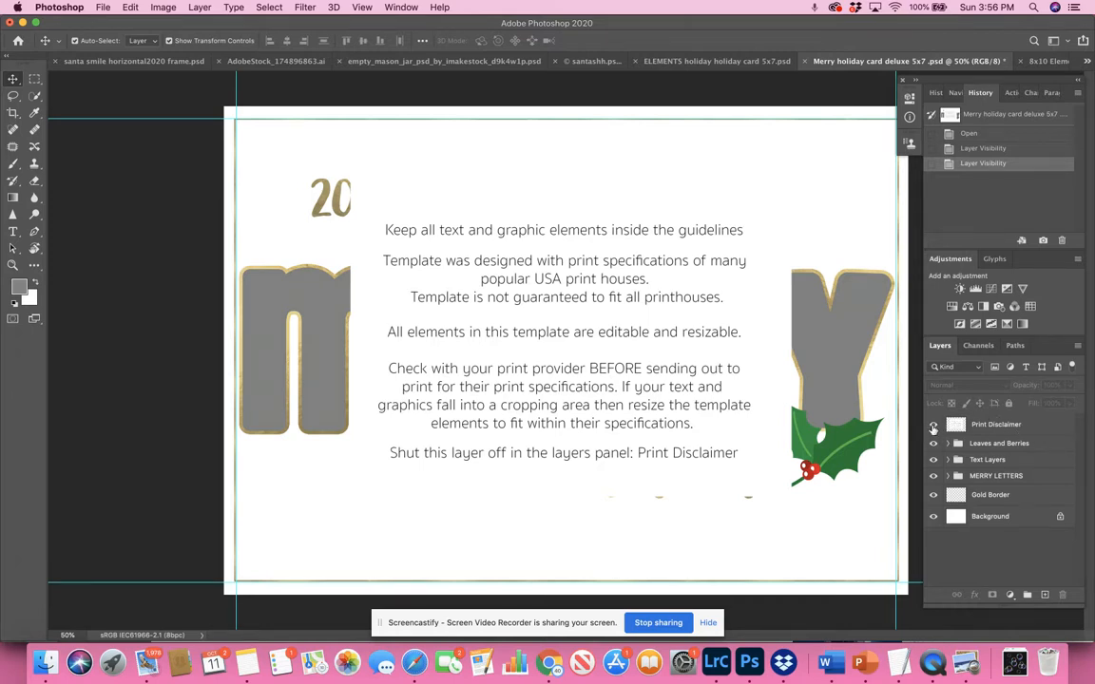
- Hide the Print Disclaimer layer
click(933, 424)
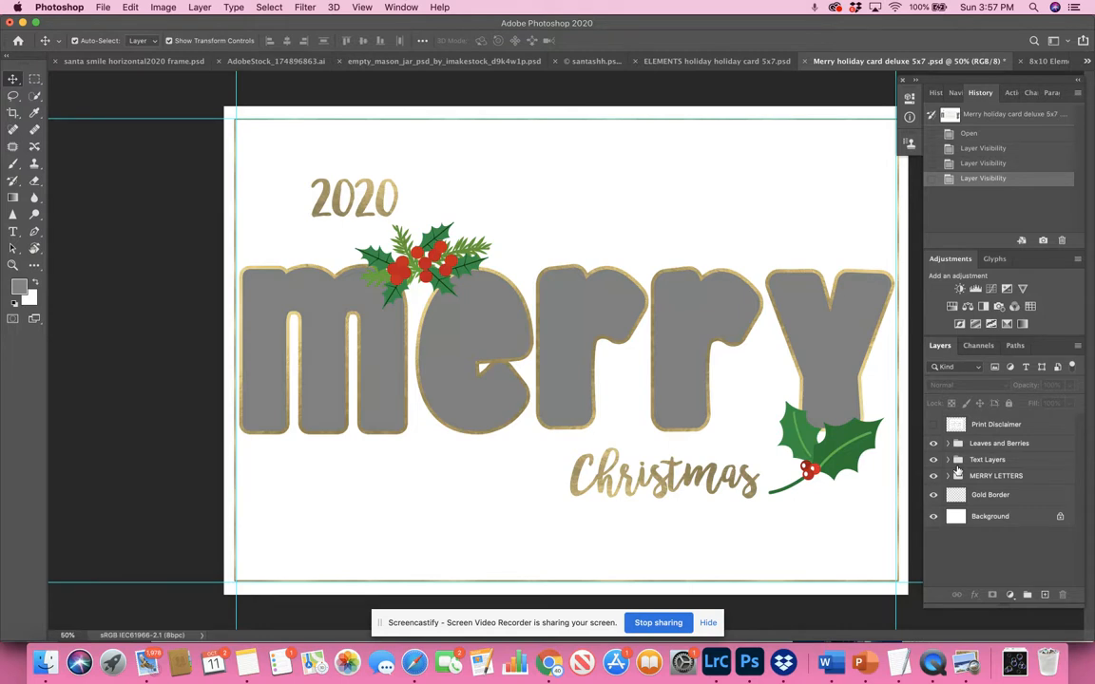
click(163, 7)
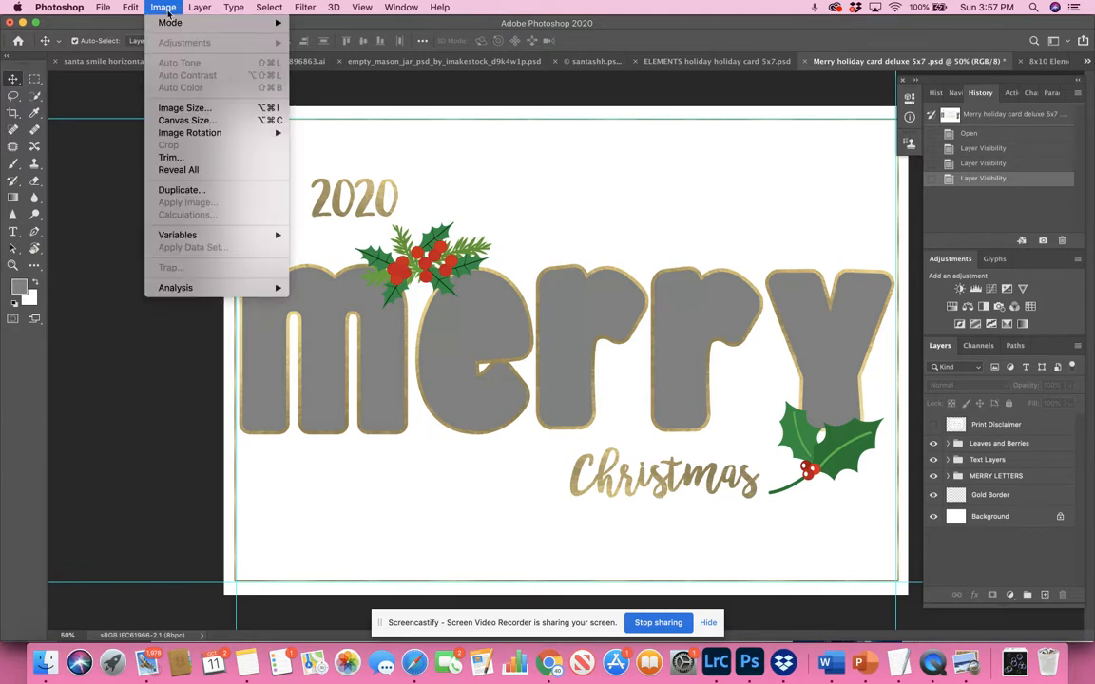
click(193, 111)
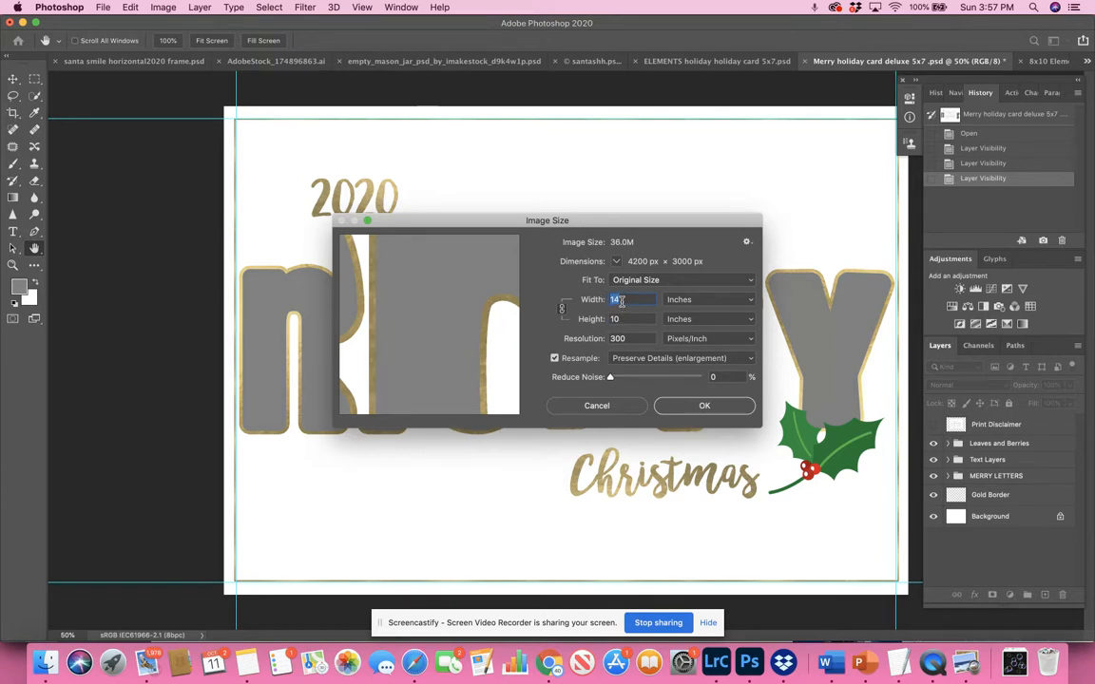
text(30)
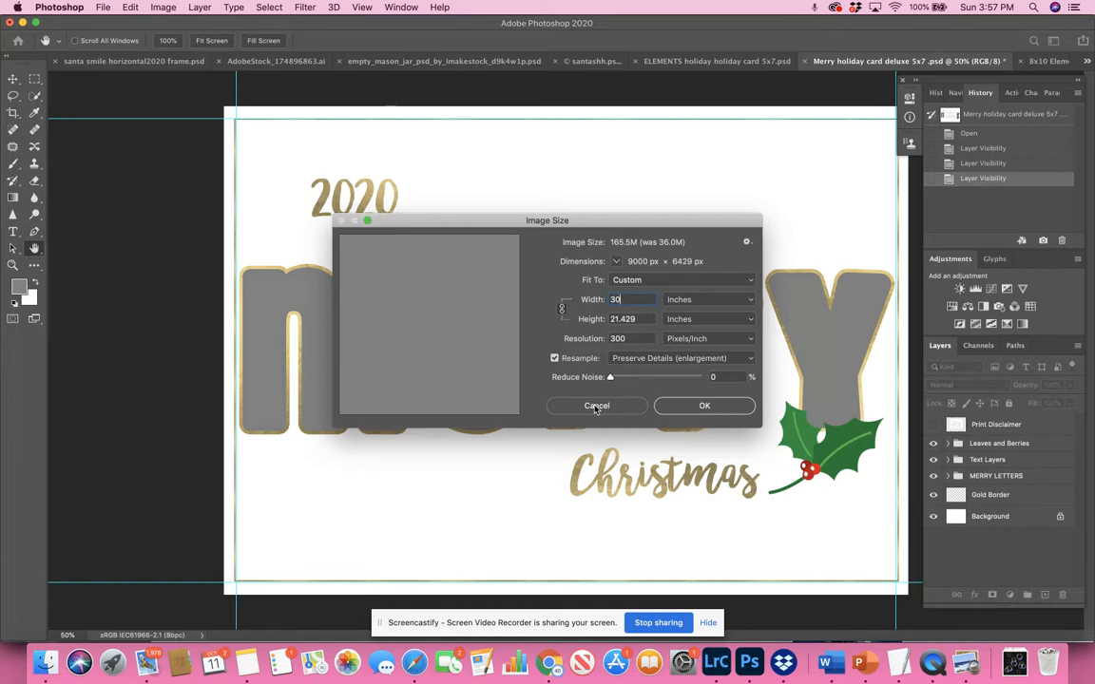
click(596, 406)
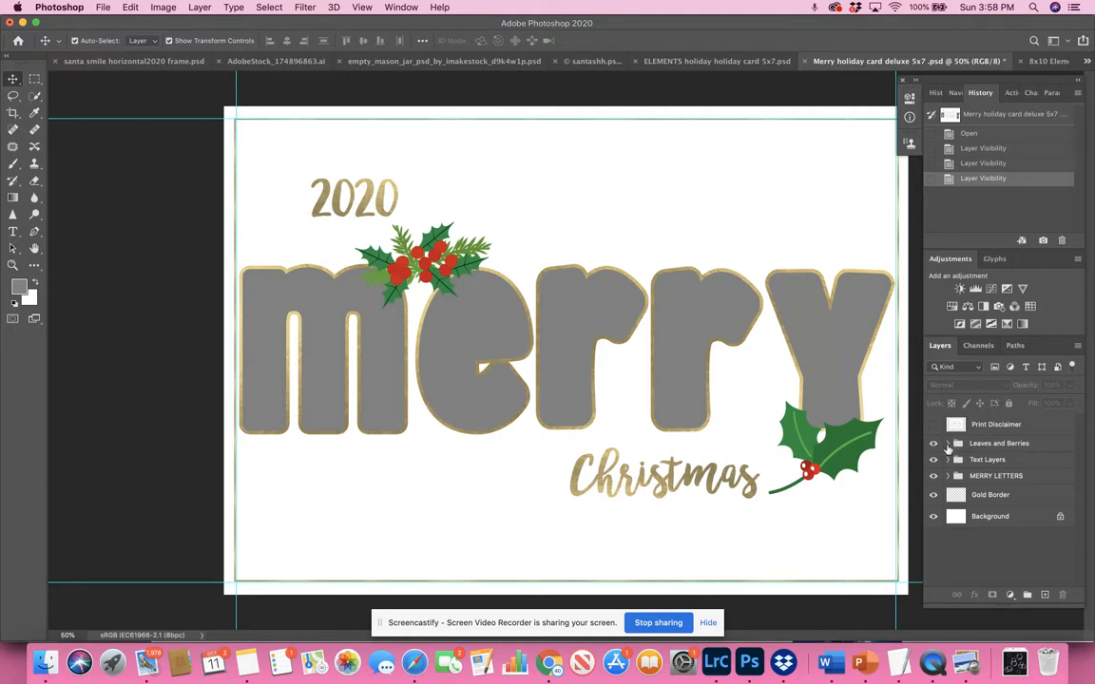
- Preview the card without its holly by switching the bottom leaf and top leaves layers in the Leaves and Berries group off and on
click(948, 443)
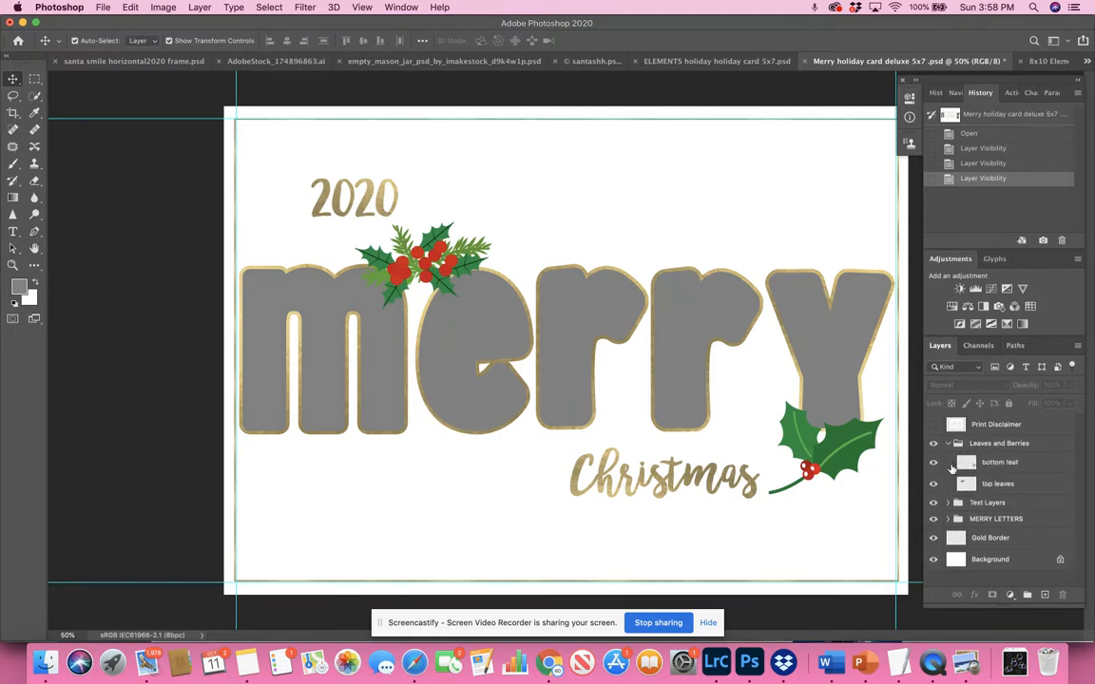
click(934, 463)
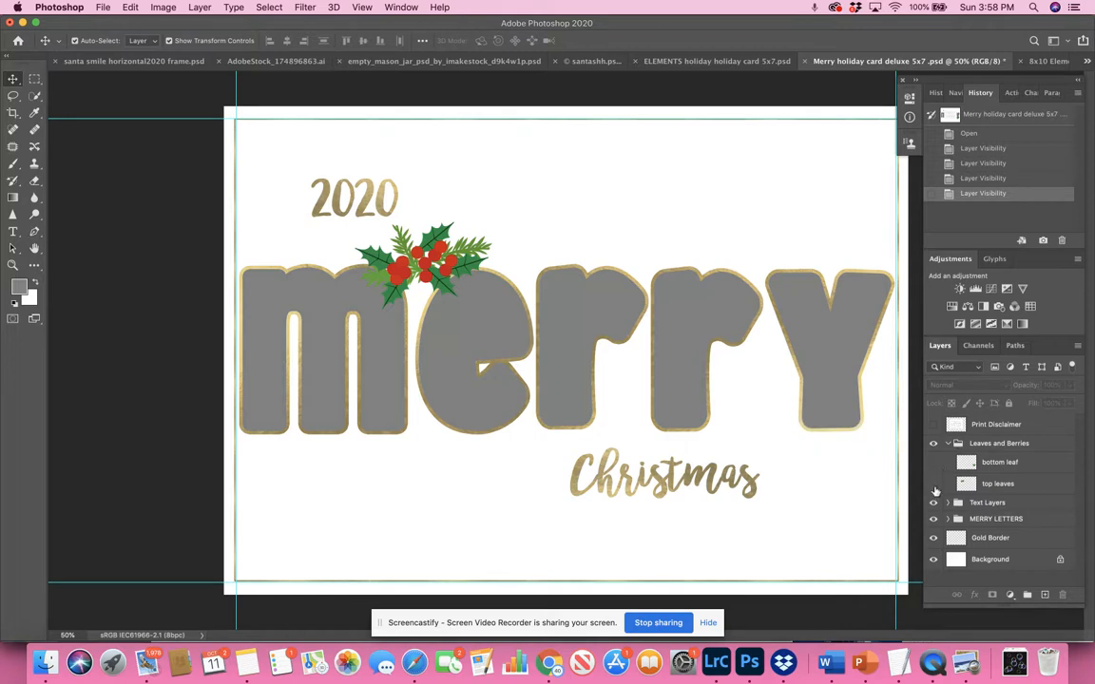
click(933, 484)
click(934, 463)
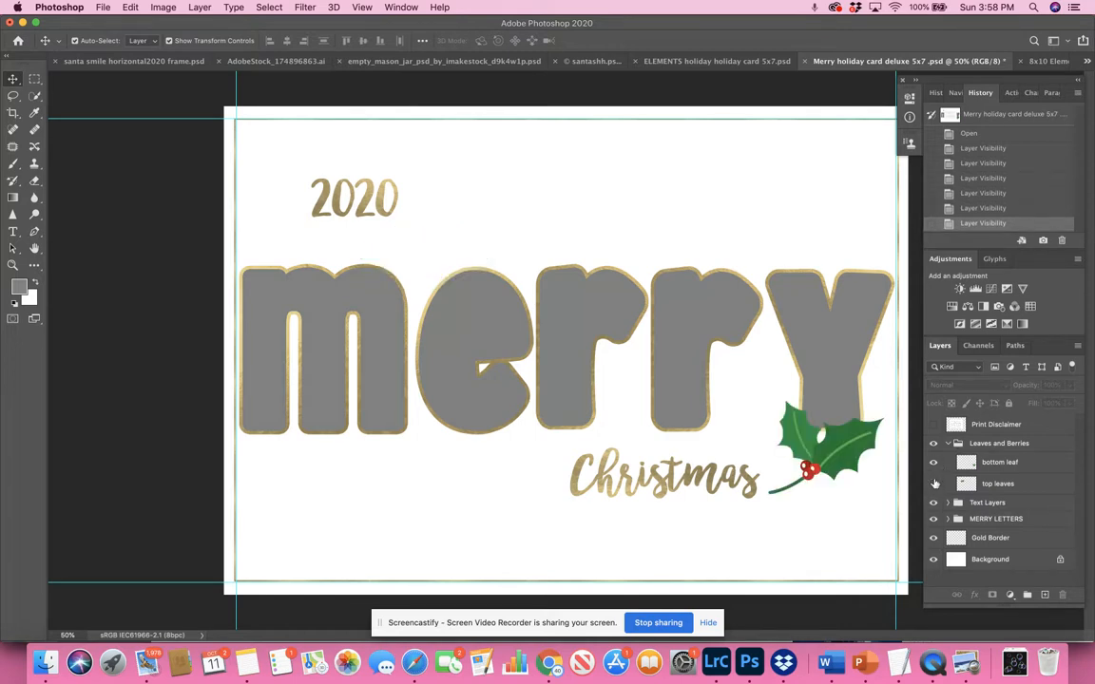
click(933, 484)
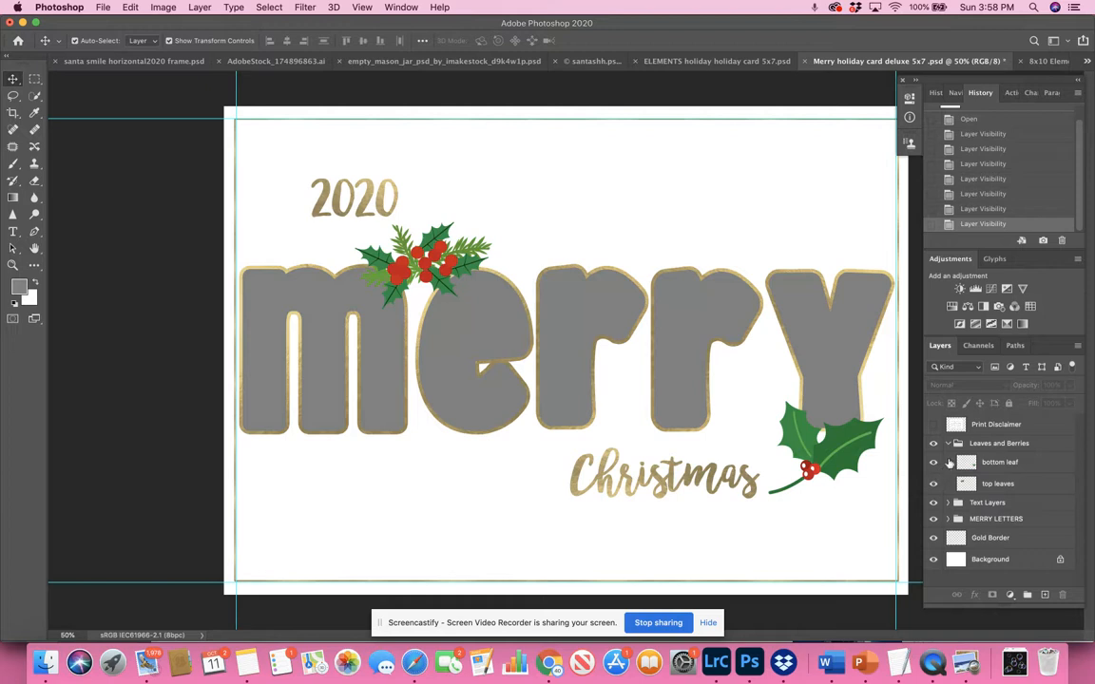
click(948, 444)
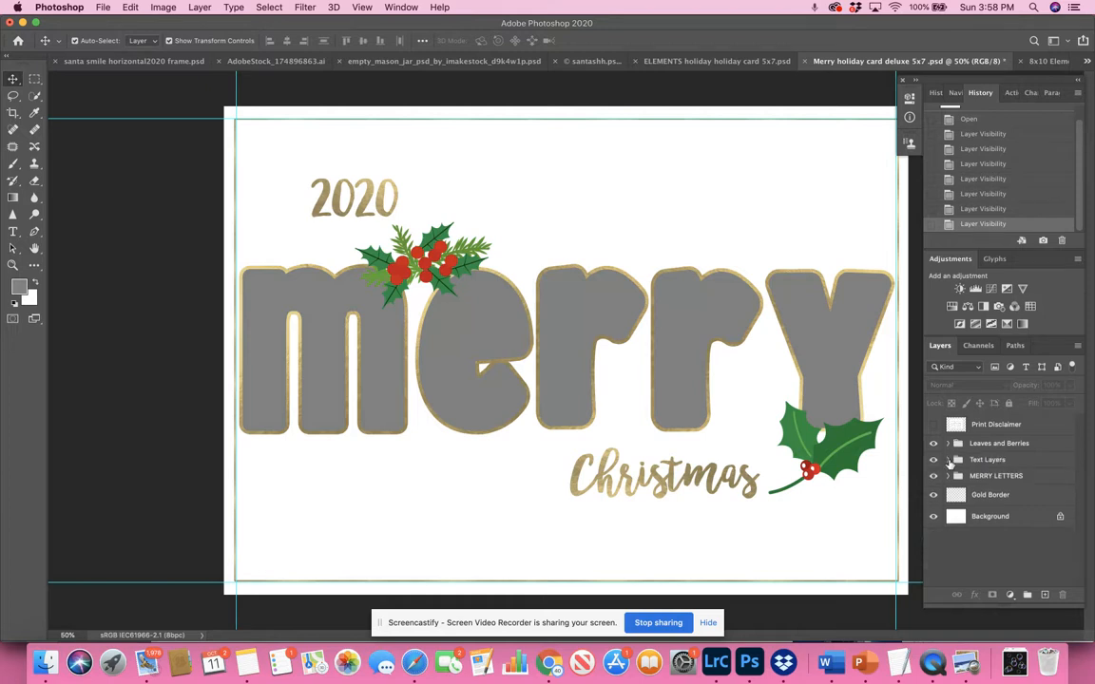
- In the Text Layers group, hide the 2020 and Christmas layers and show the Everything layer
click(948, 459)
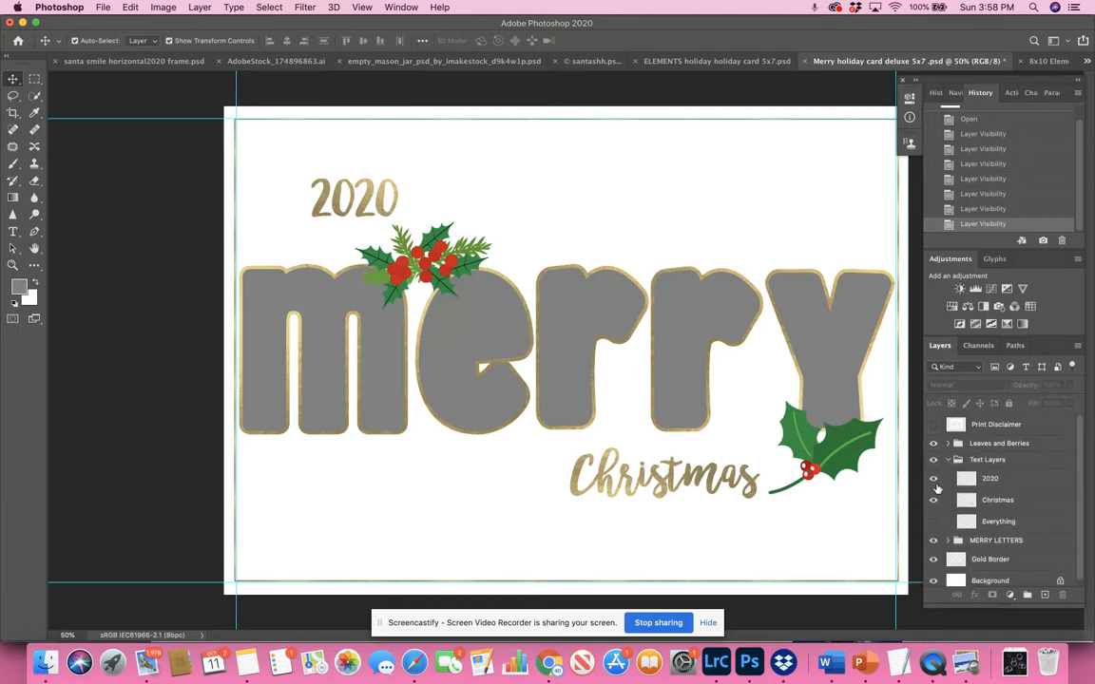
click(933, 479)
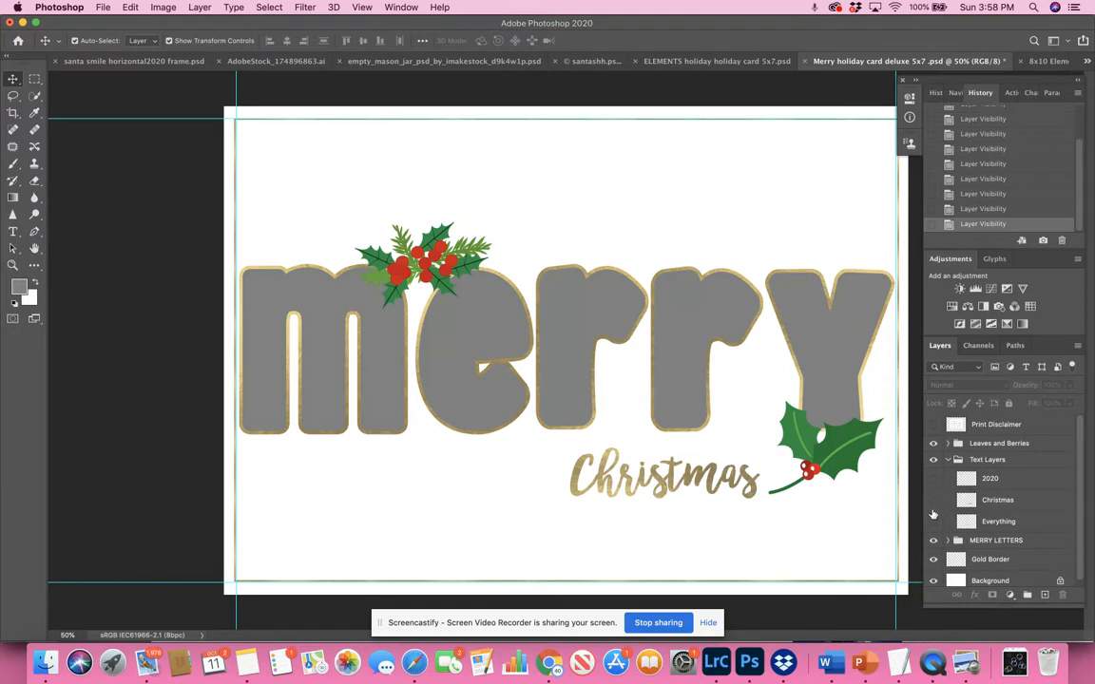
click(932, 500)
click(932, 521)
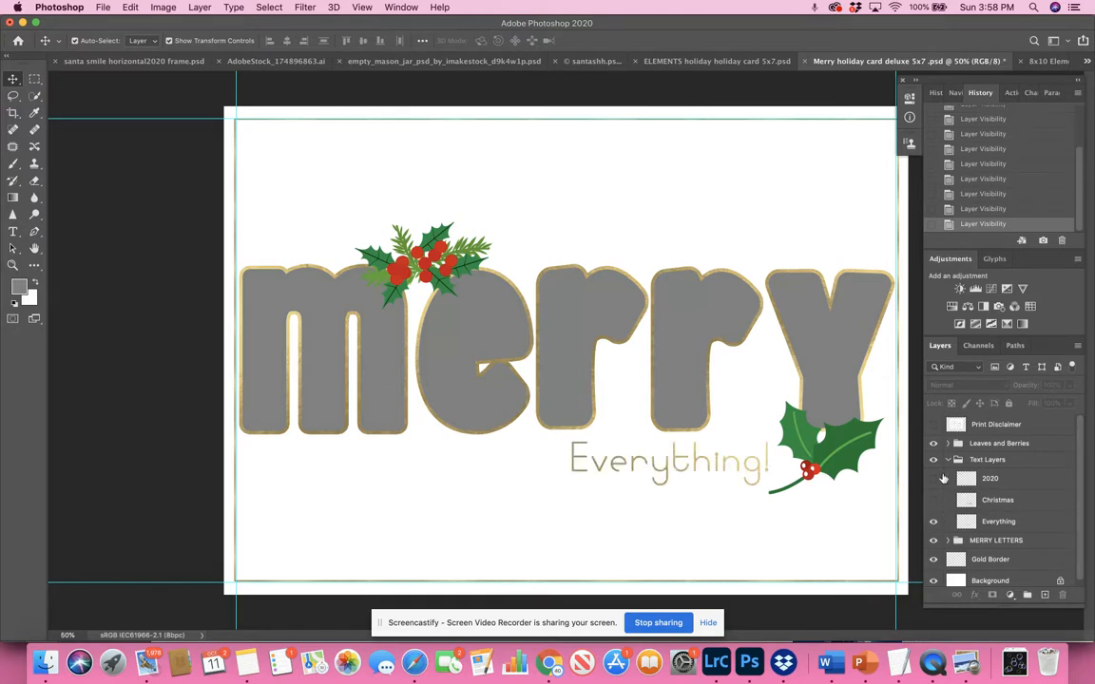
- Show the 2020 layer again, and switch the Christmas layer on and off and the Leaves and Berries group off and on
click(932, 444)
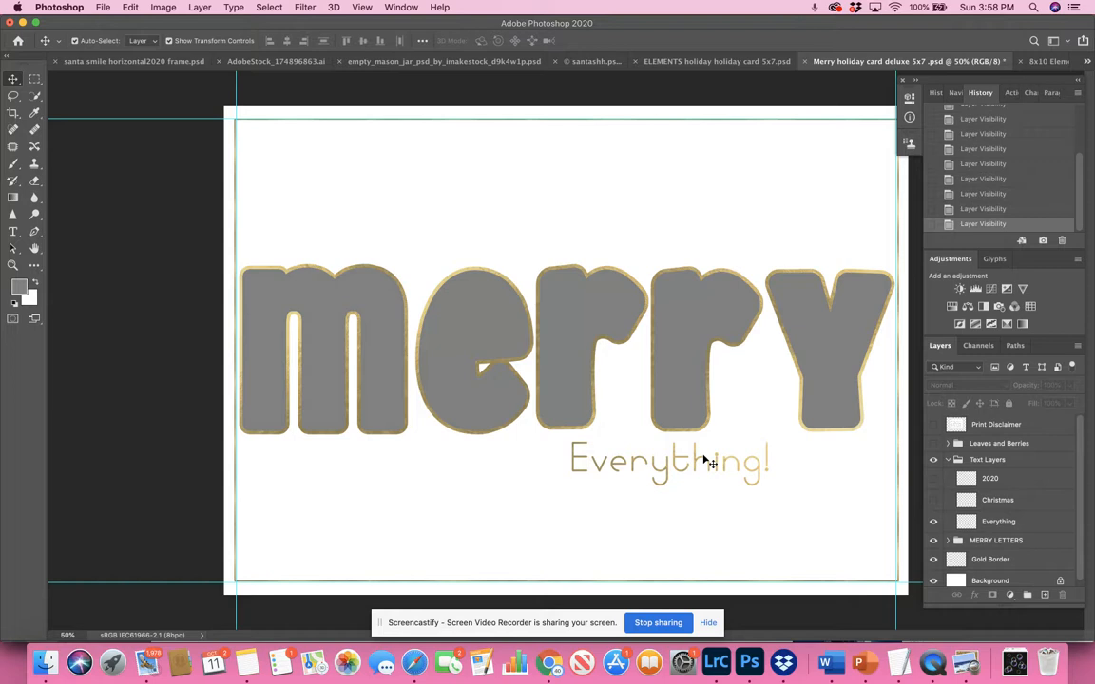
click(932, 479)
click(932, 500)
scroll(933, 501, down, 1)
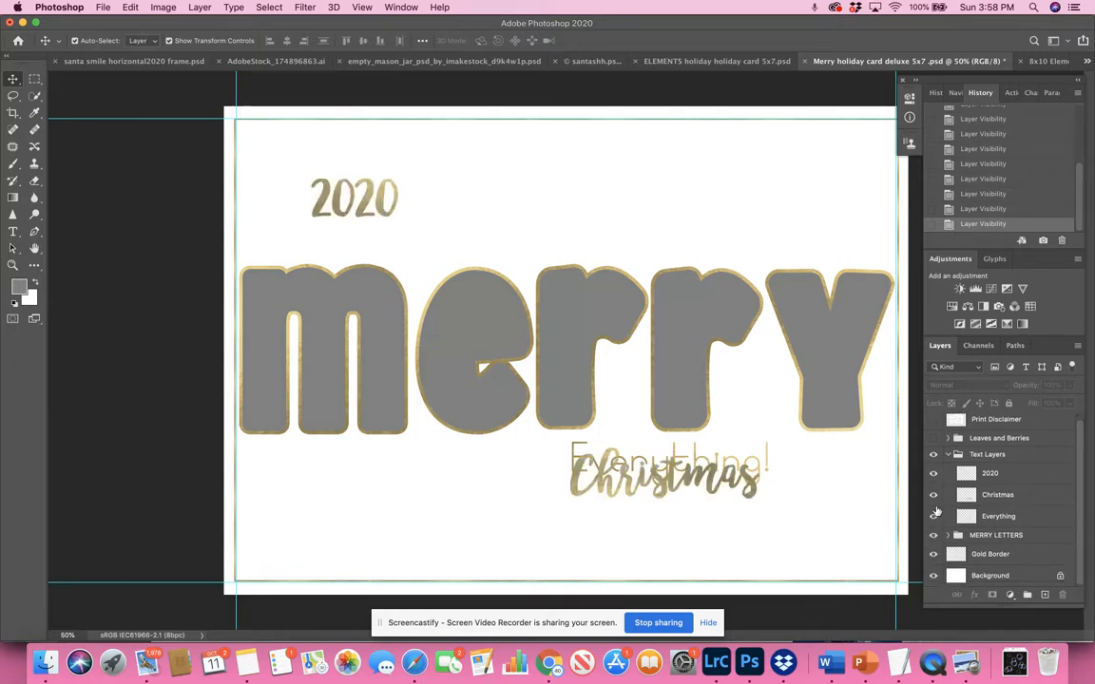
click(933, 496)
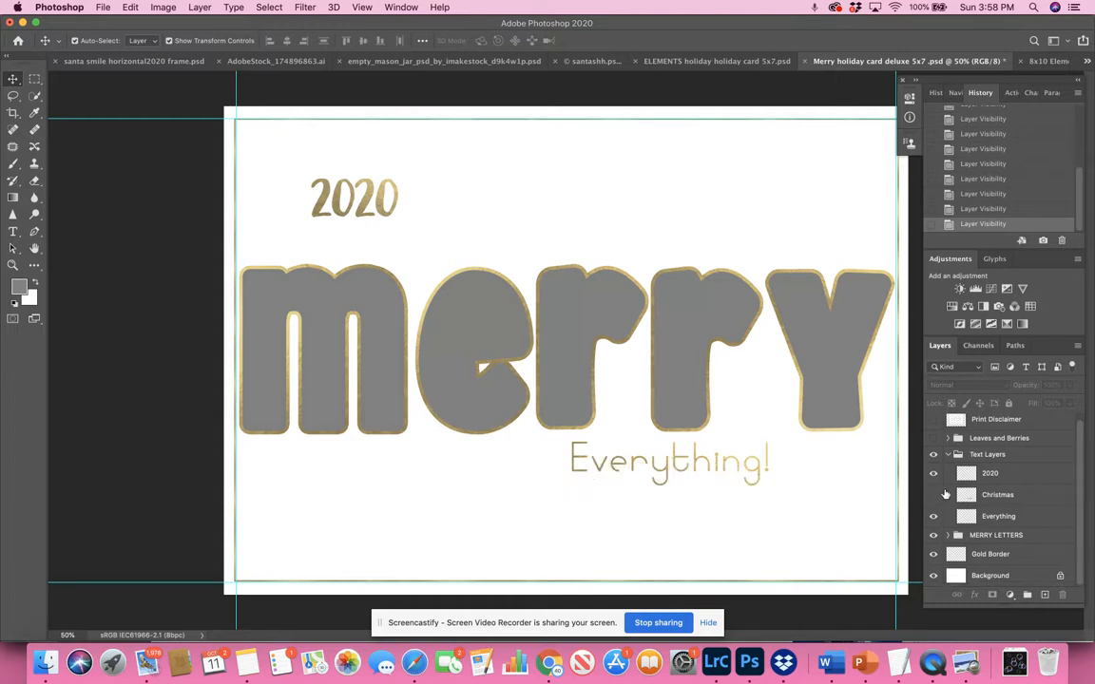
click(932, 438)
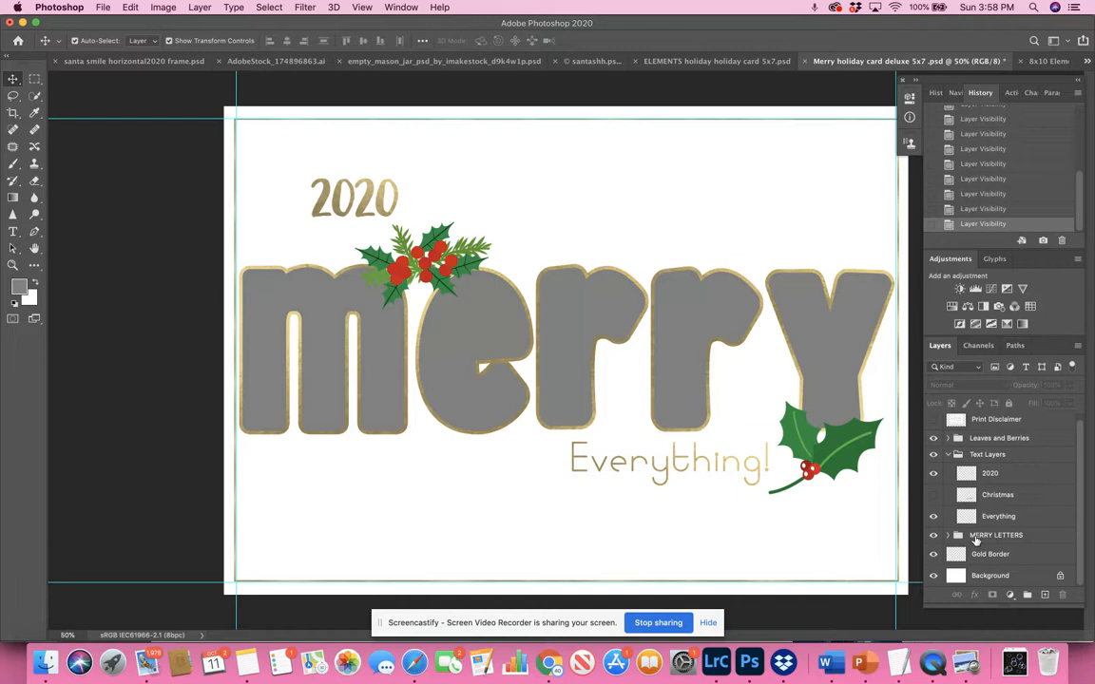
- Place baby-772439_1920.jpg as an embedded image directly above the m layer in the MERRY LETTERS group
click(970, 539)
click(948, 536)
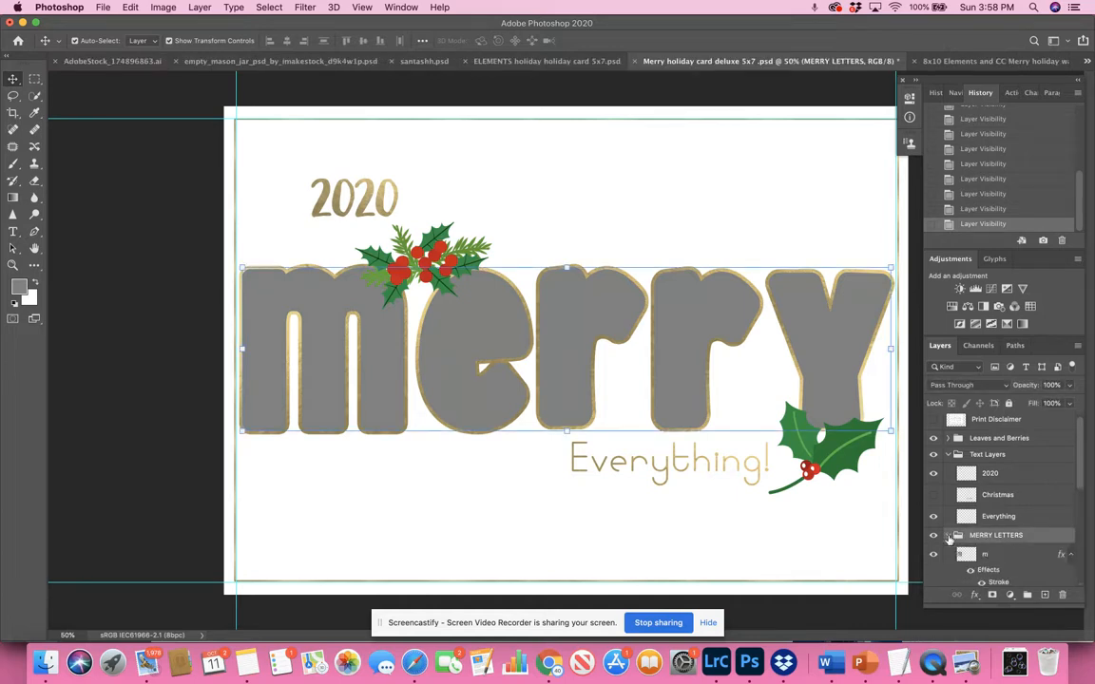
scroll(949, 540, down, 3)
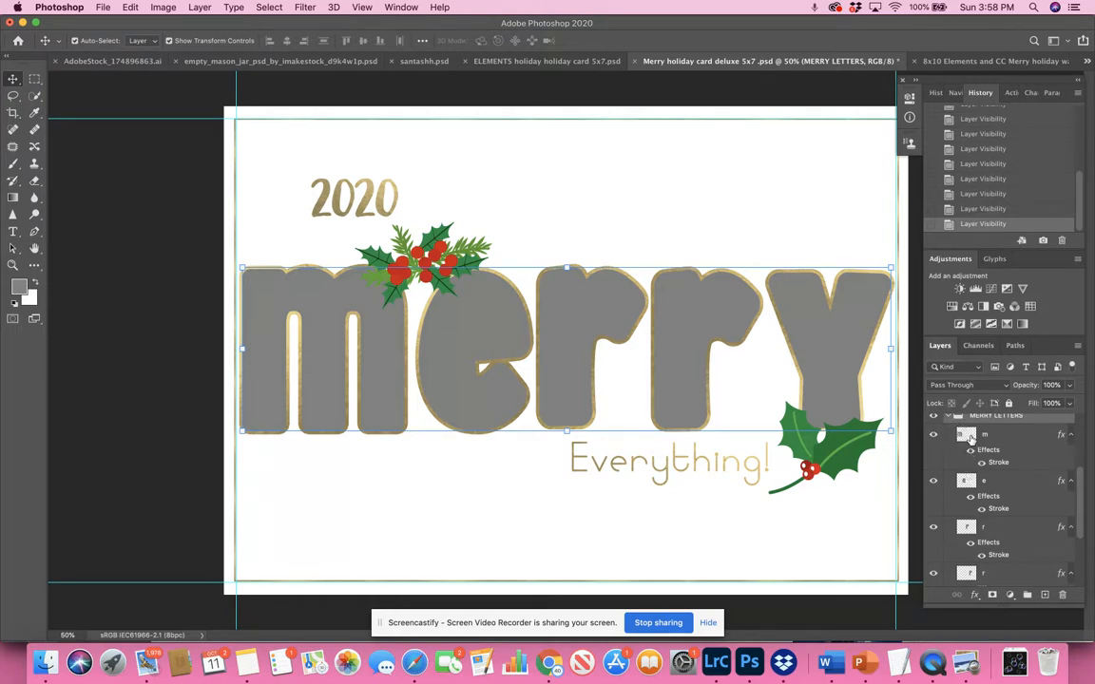
click(969, 437)
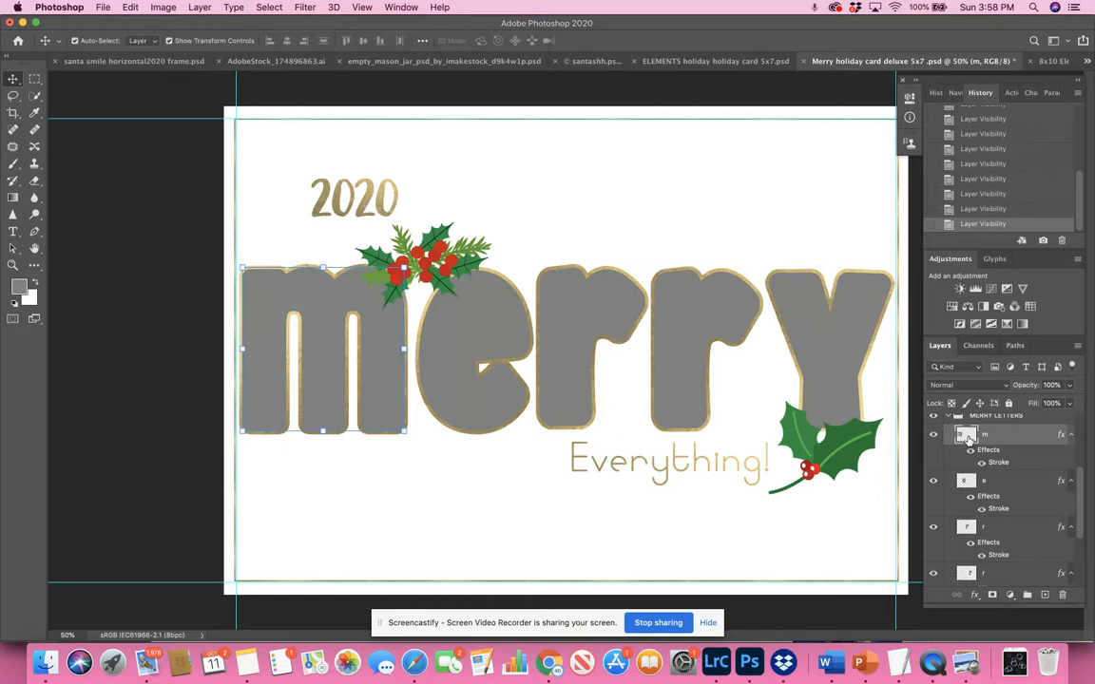
click(102, 8)
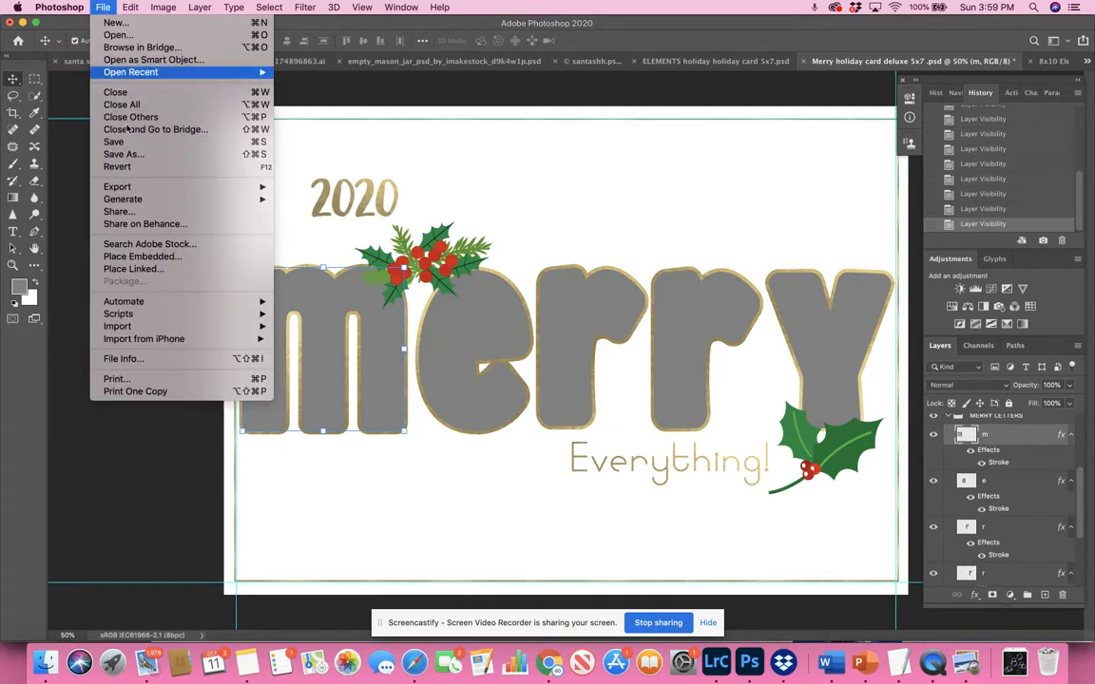
click(154, 257)
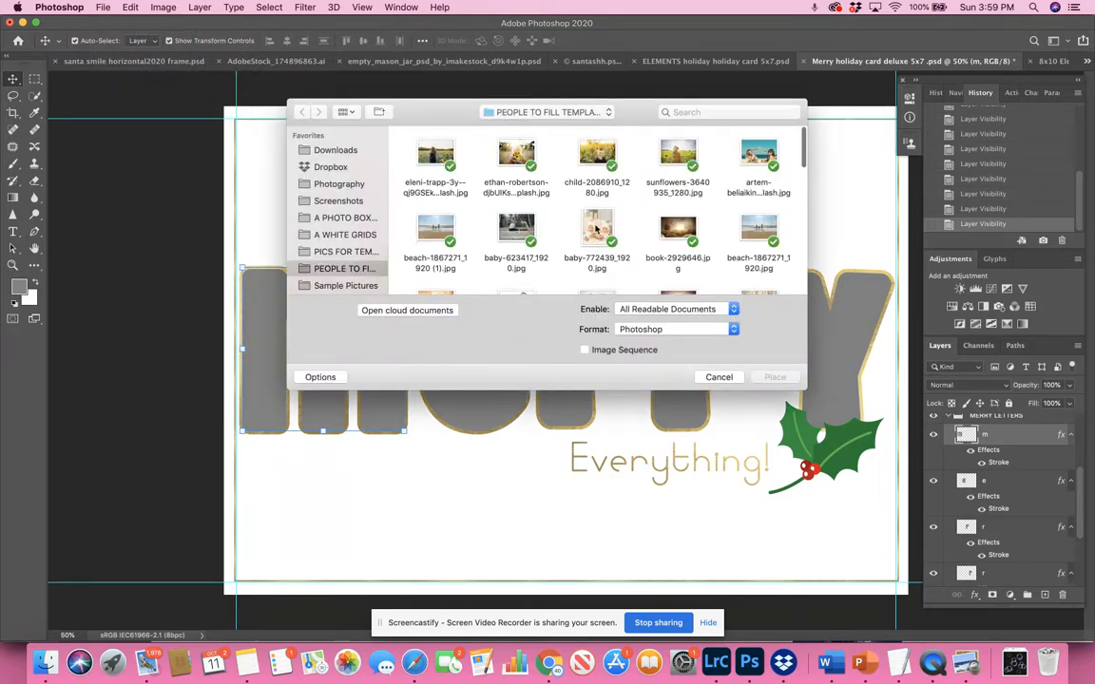
click(597, 226)
click(776, 377)
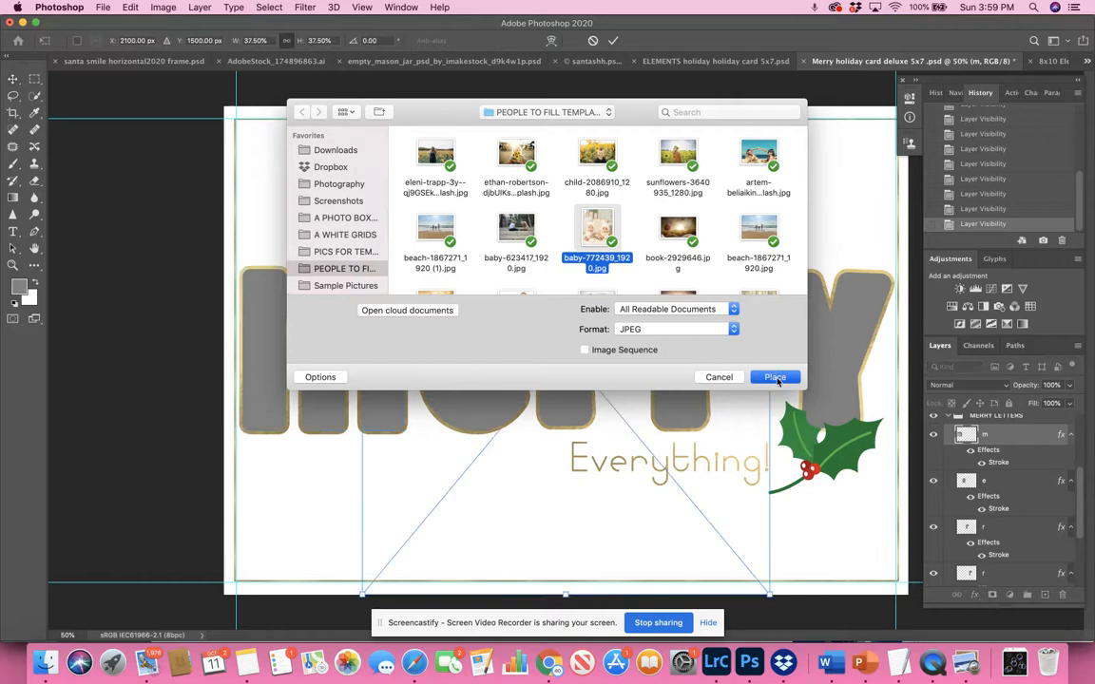
- Scale the placed baby photo to about 24.5% over the letter m and clip it to the m layer
drag(711, 384, 526, 371)
drag(550, 194, 418, 306)
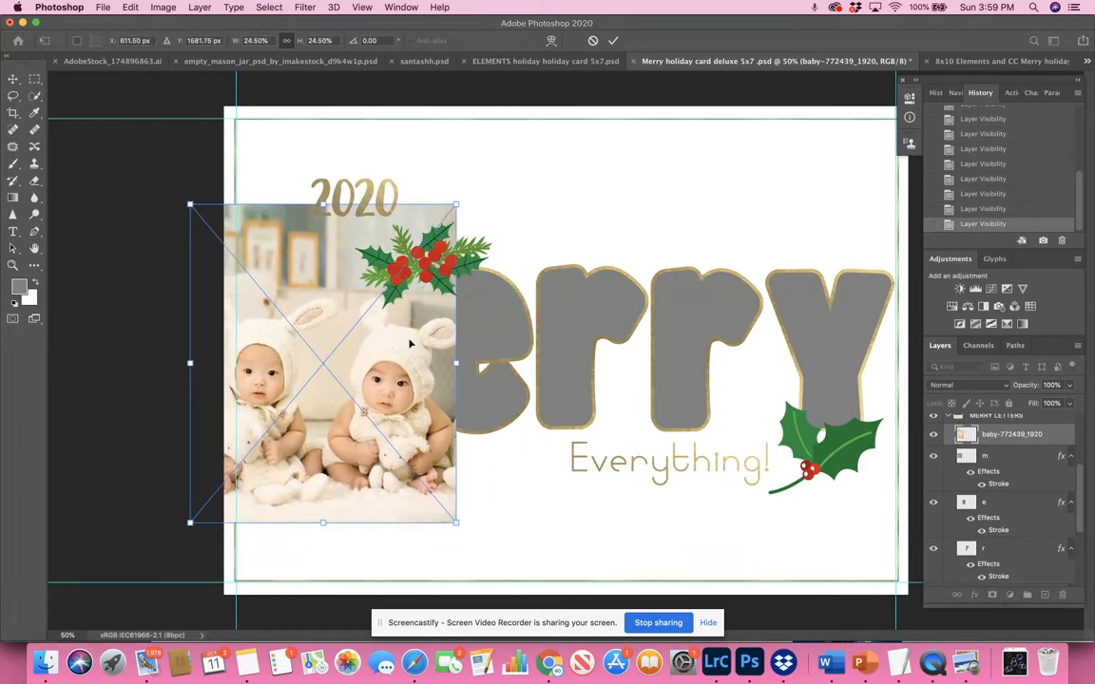
click(613, 41)
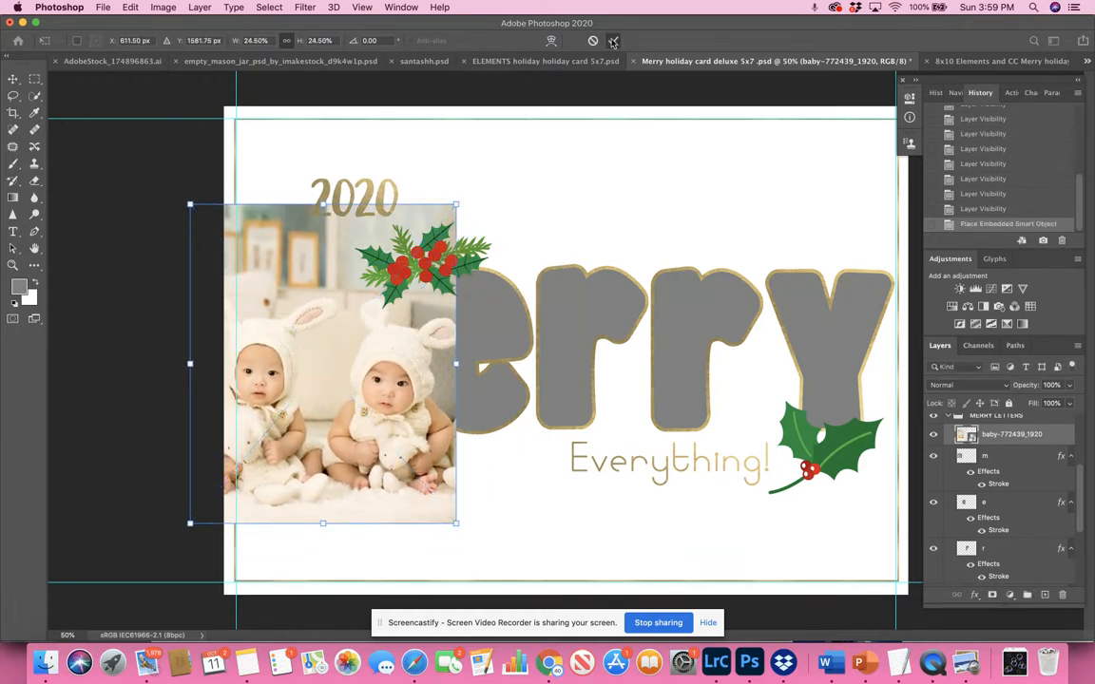
right_click(1024, 443)
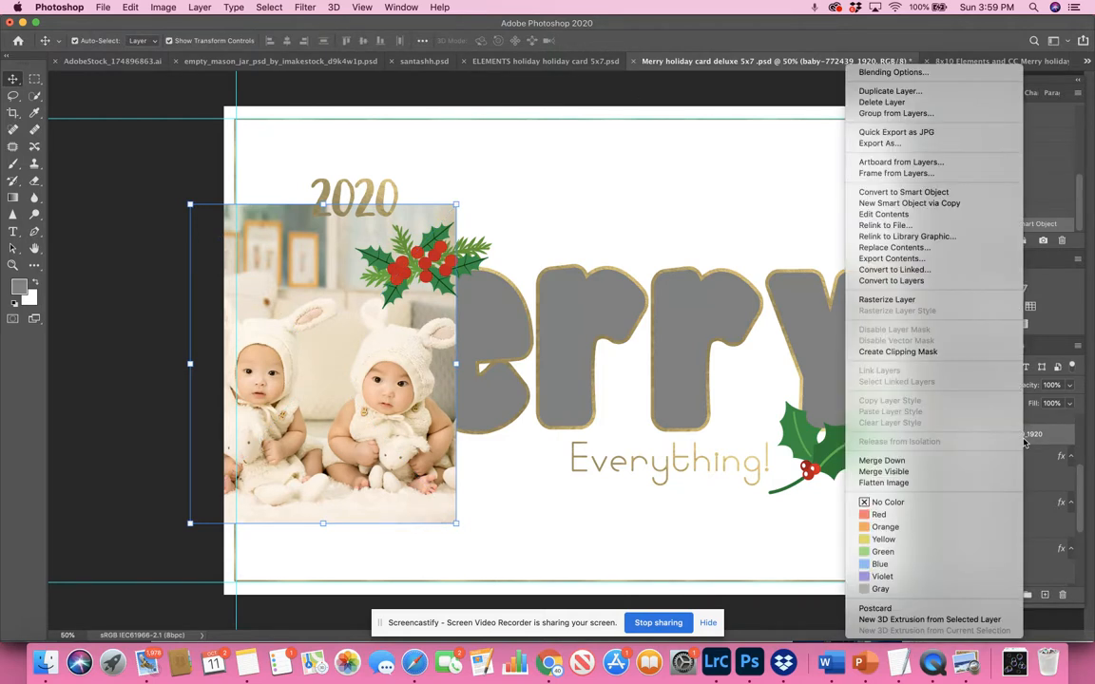
click(967, 353)
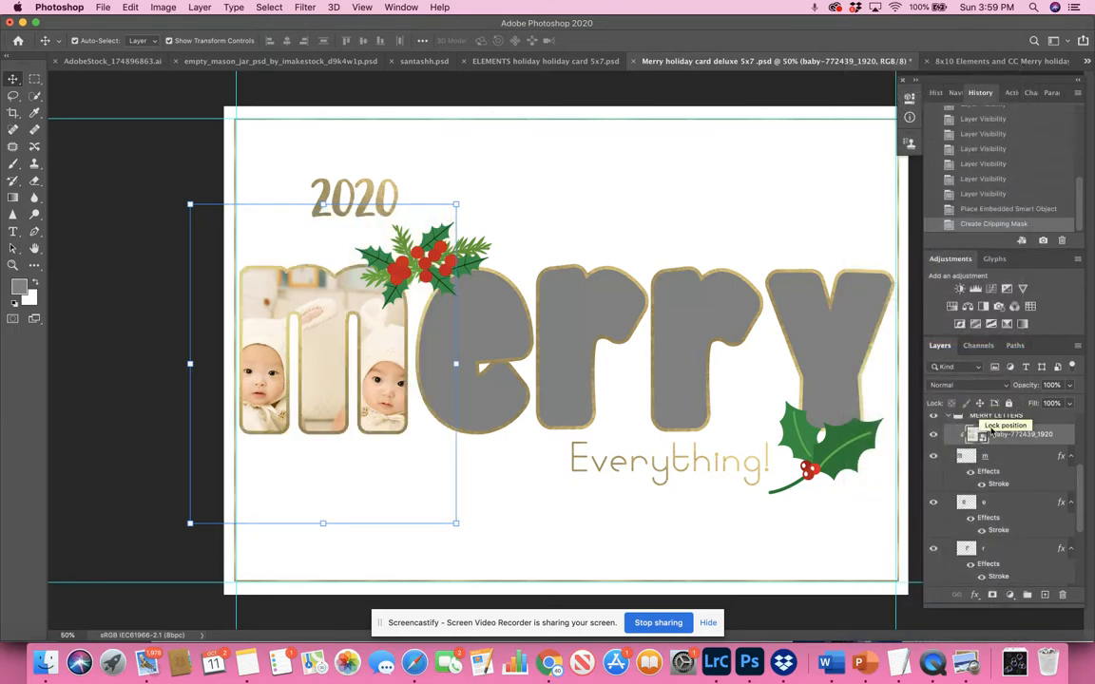
- Scale the clipped photo to about 19.9% and reposition it so both babies' faces fit inside the letter m
key(super+t)
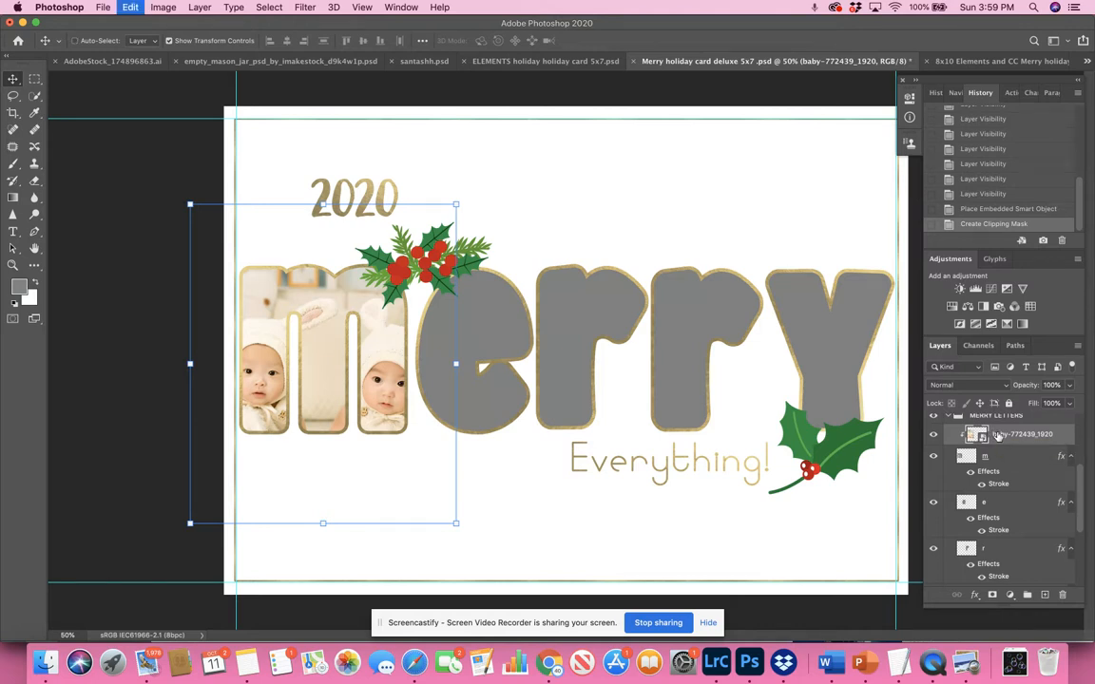
drag(342, 359, 337, 330)
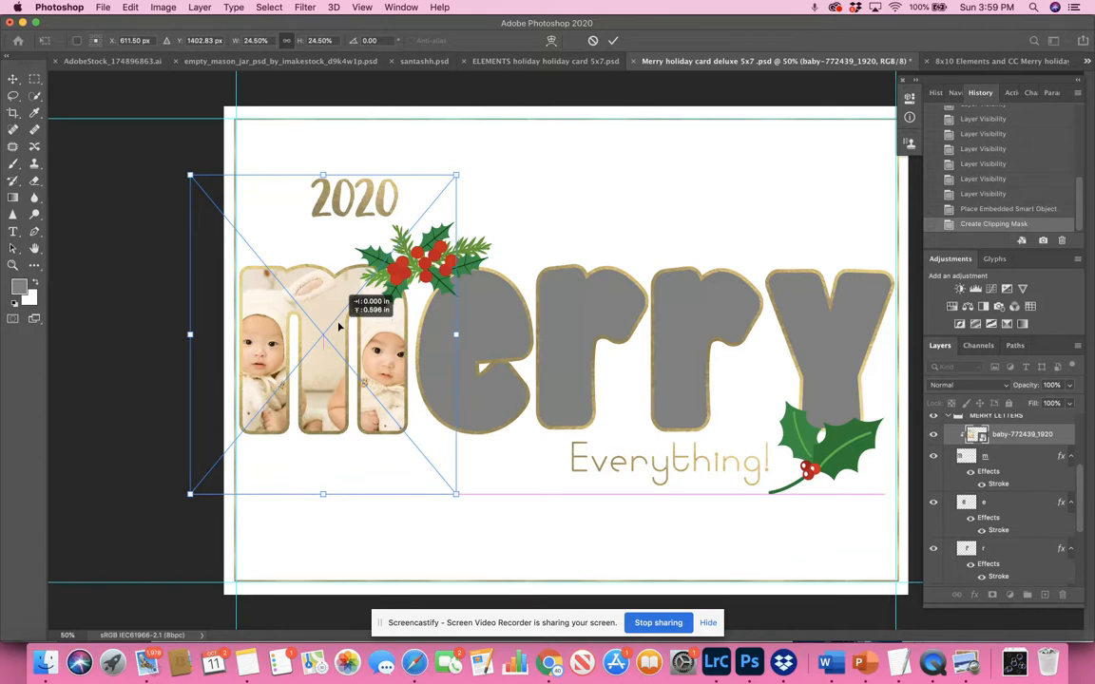
drag(457, 174, 407, 235)
drag(324, 378, 340, 353)
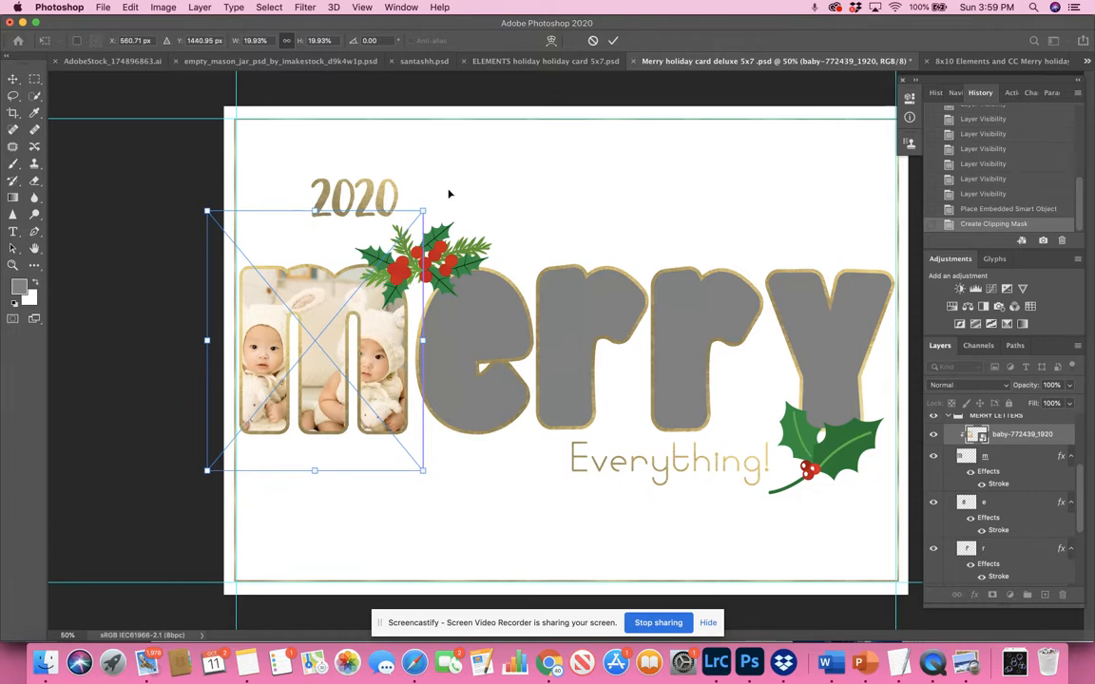
click(613, 40)
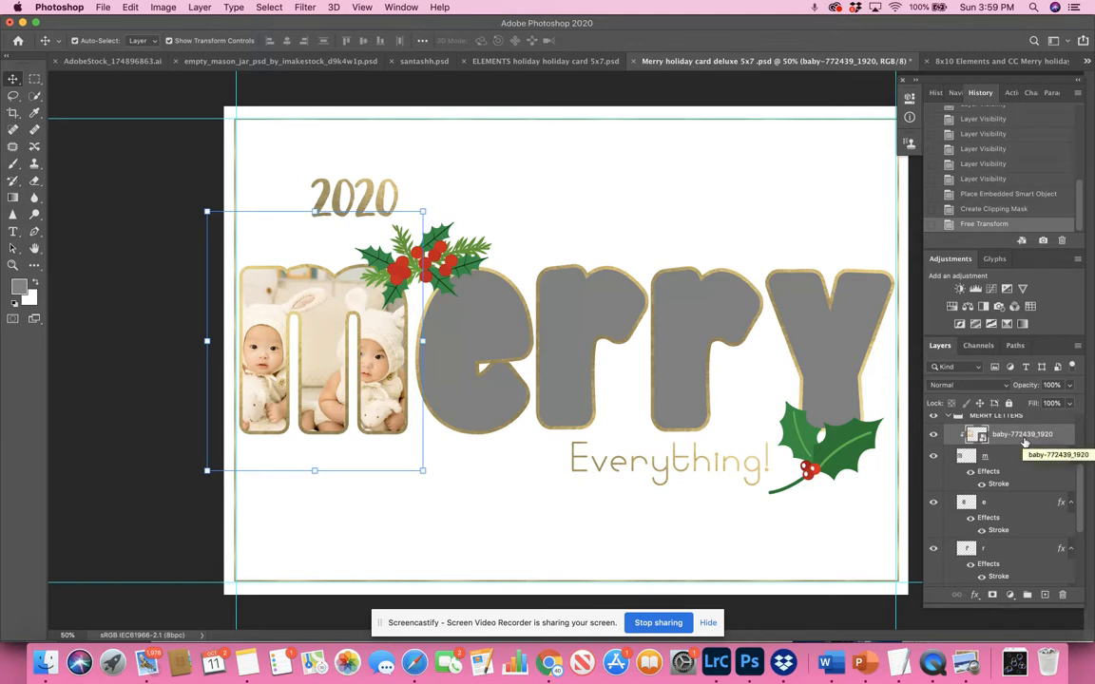
- Reorder the baby photo layer to sit between the m and e layers, and move the photo over the letter e
drag(1025, 443, 1017, 495)
drag(1017, 494, 1019, 499)
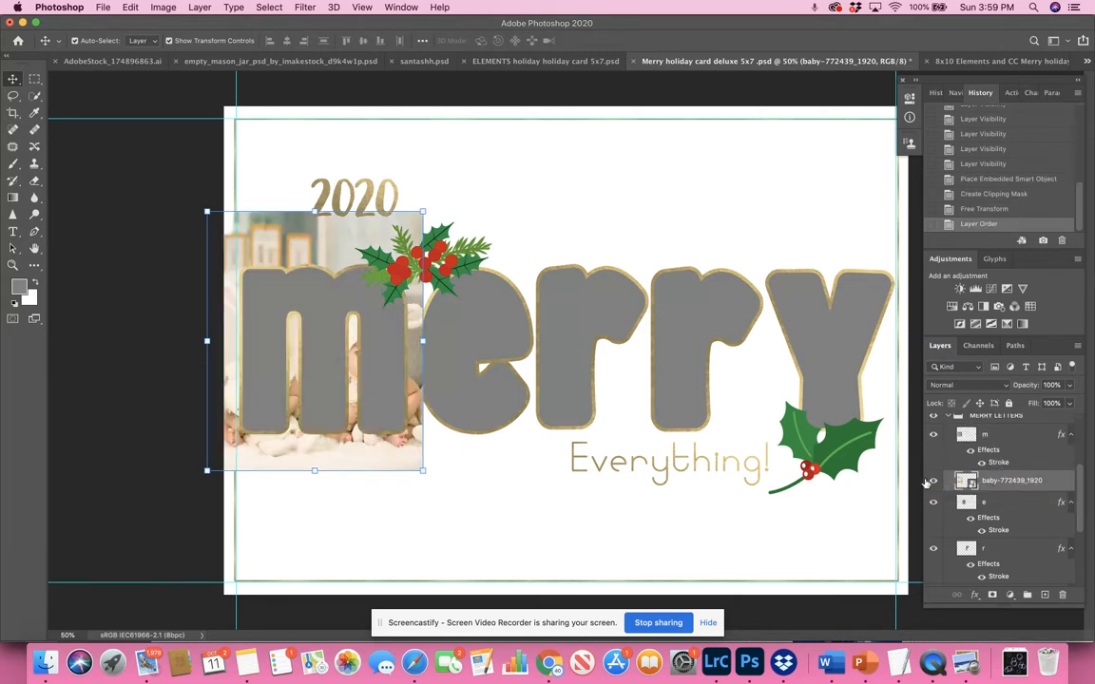
drag(305, 229, 460, 252)
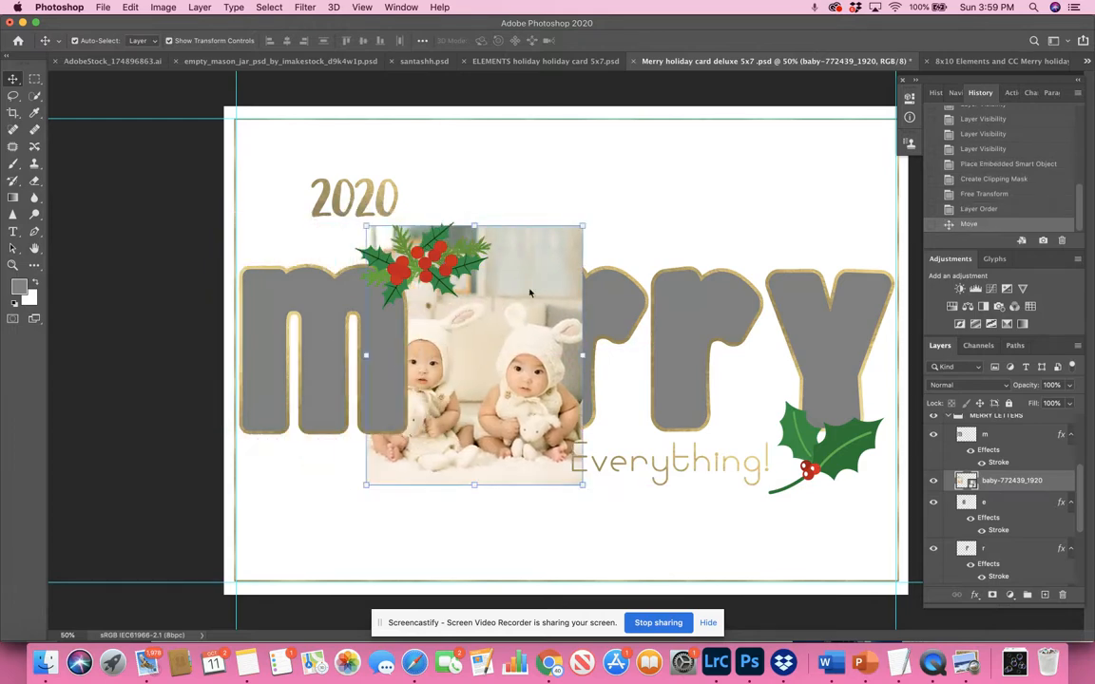
- Clip the baby photo to the e layer and position it so one baby's face fills the letter e
right_click(1021, 482)
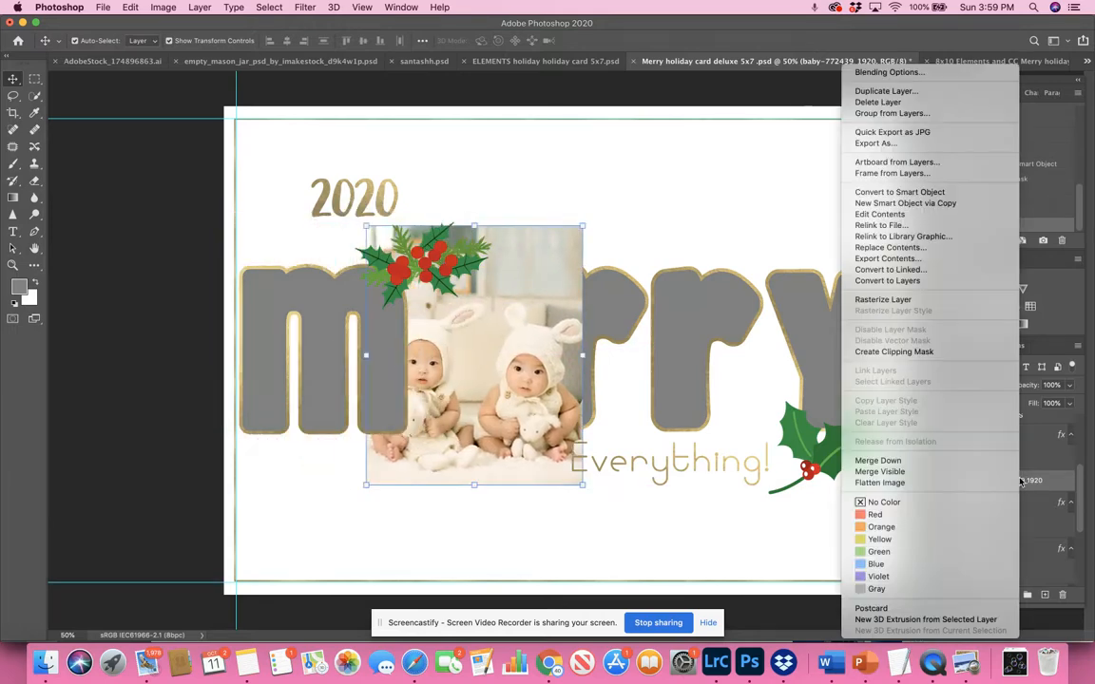
click(941, 352)
drag(450, 259, 515, 301)
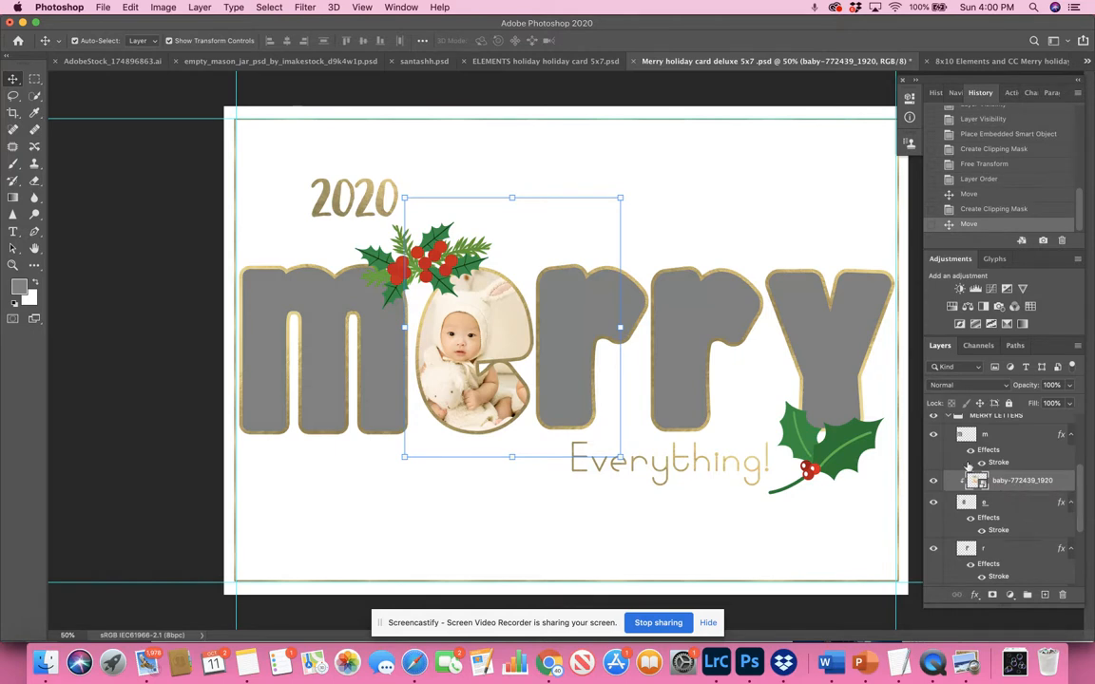
- Preview the m layer without its effects by turning them off and back on
scroll(958, 475, up, 1)
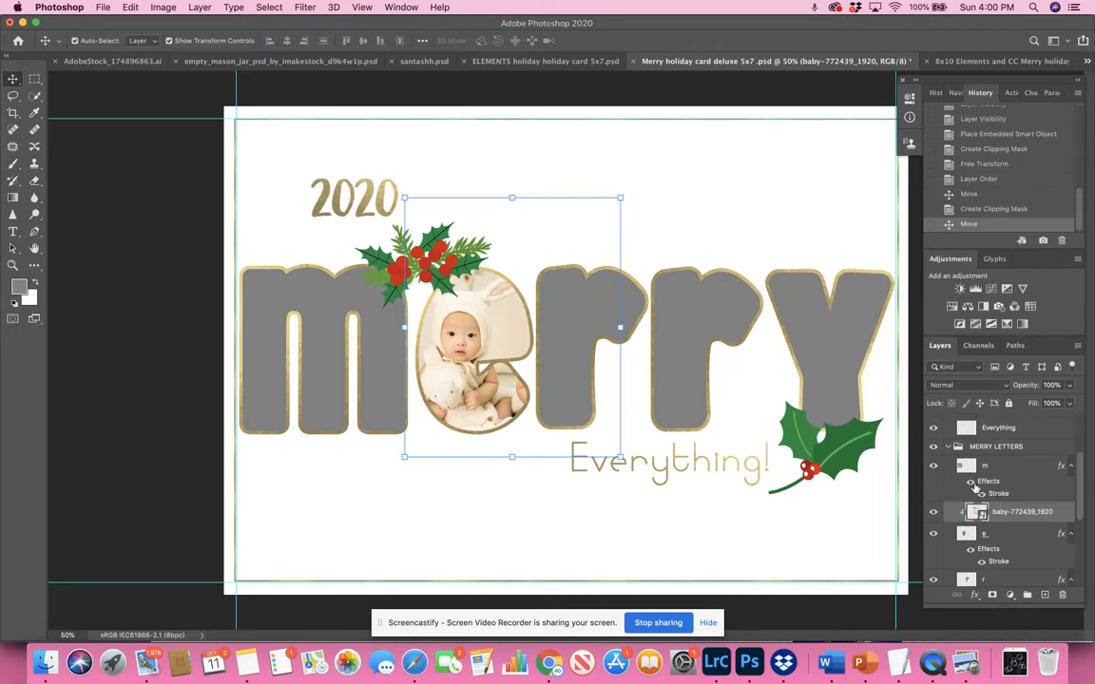
click(971, 483)
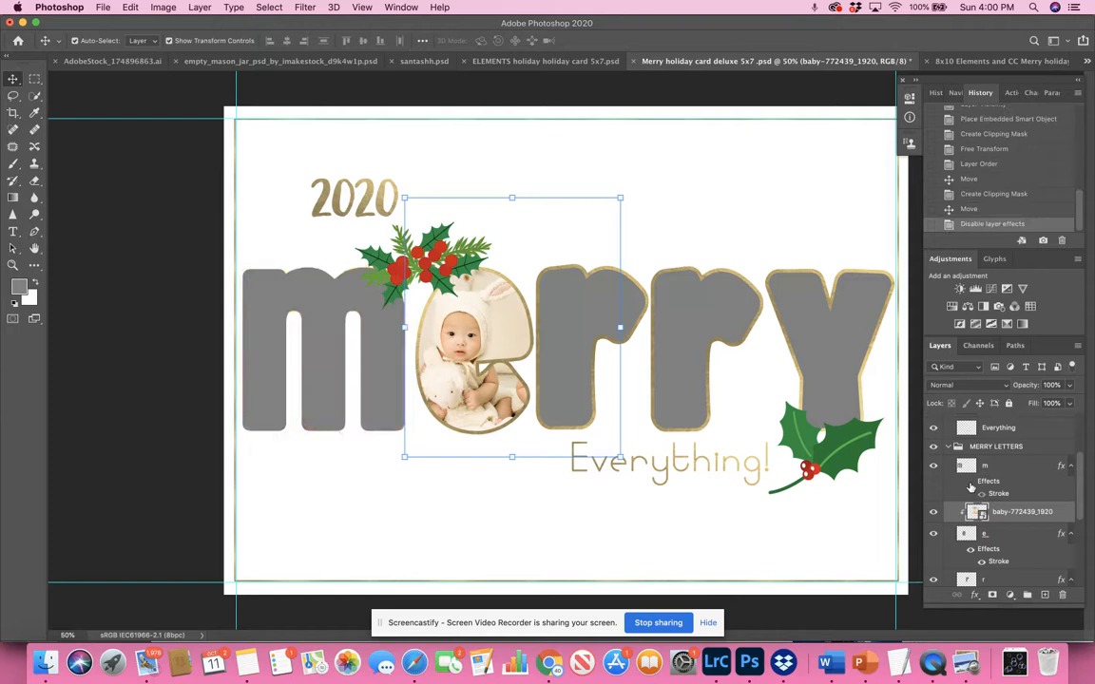
click(970, 483)
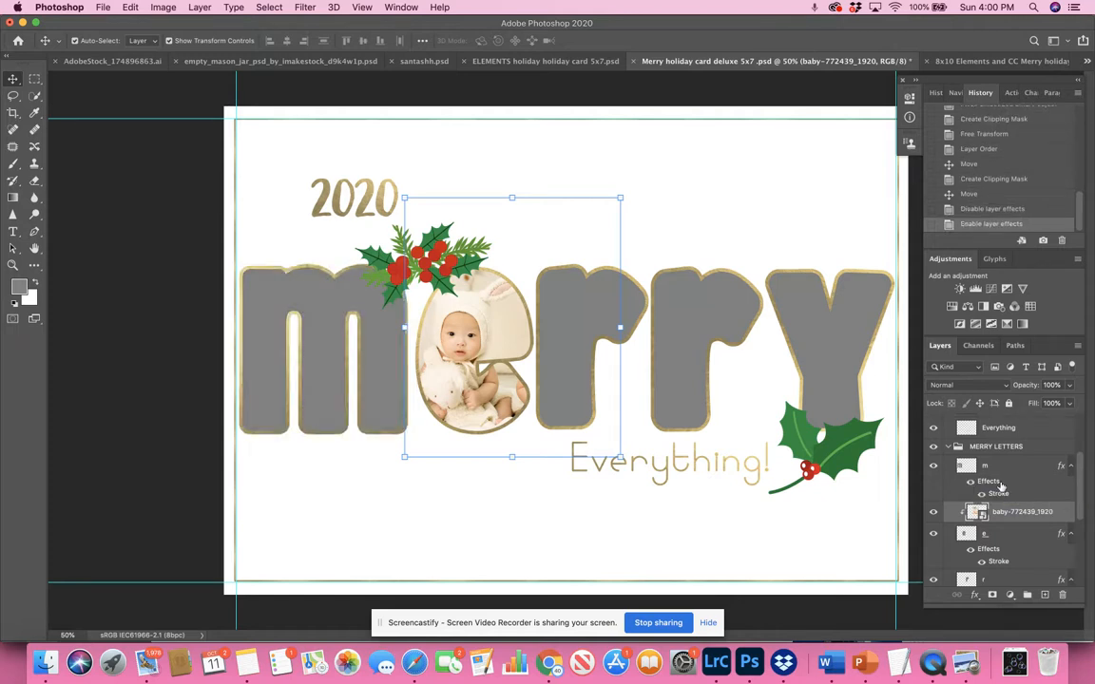
- Add a second stroke with a black colour fill to the m layer and hide its gold pattern stroke
double_click(989, 482)
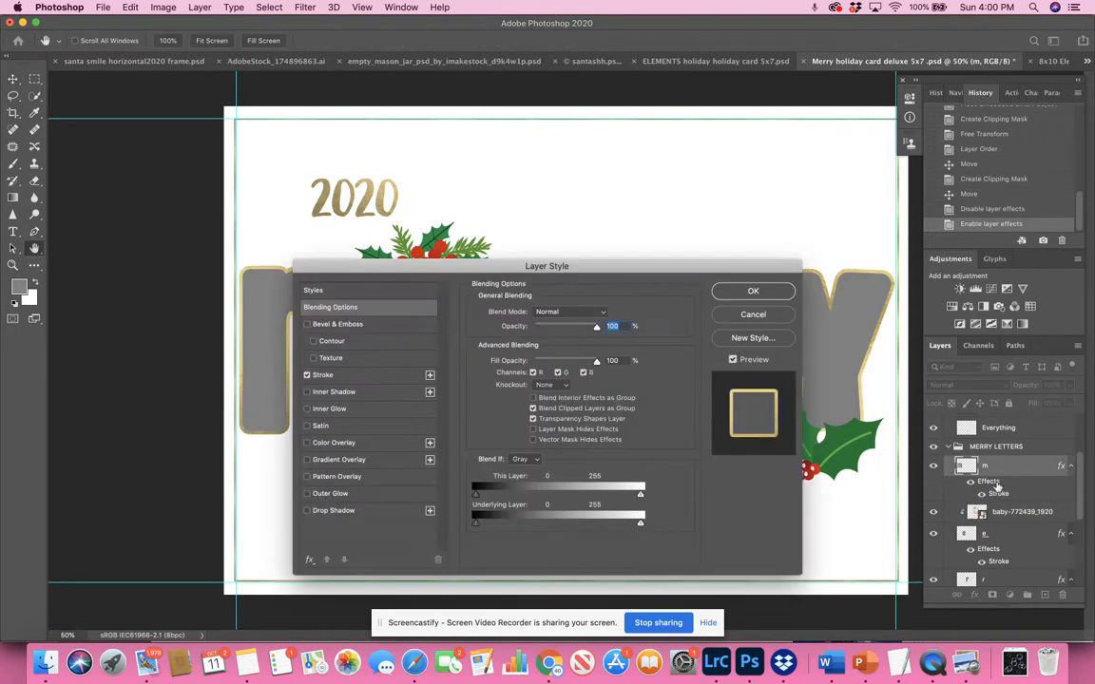
click(333, 377)
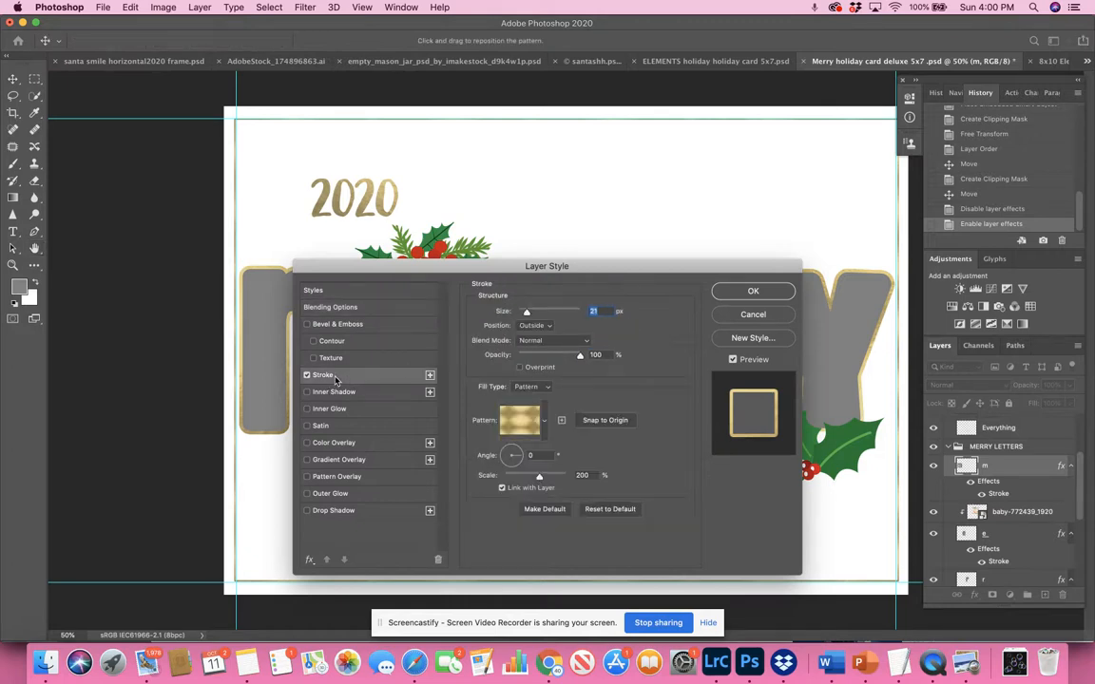
click(431, 377)
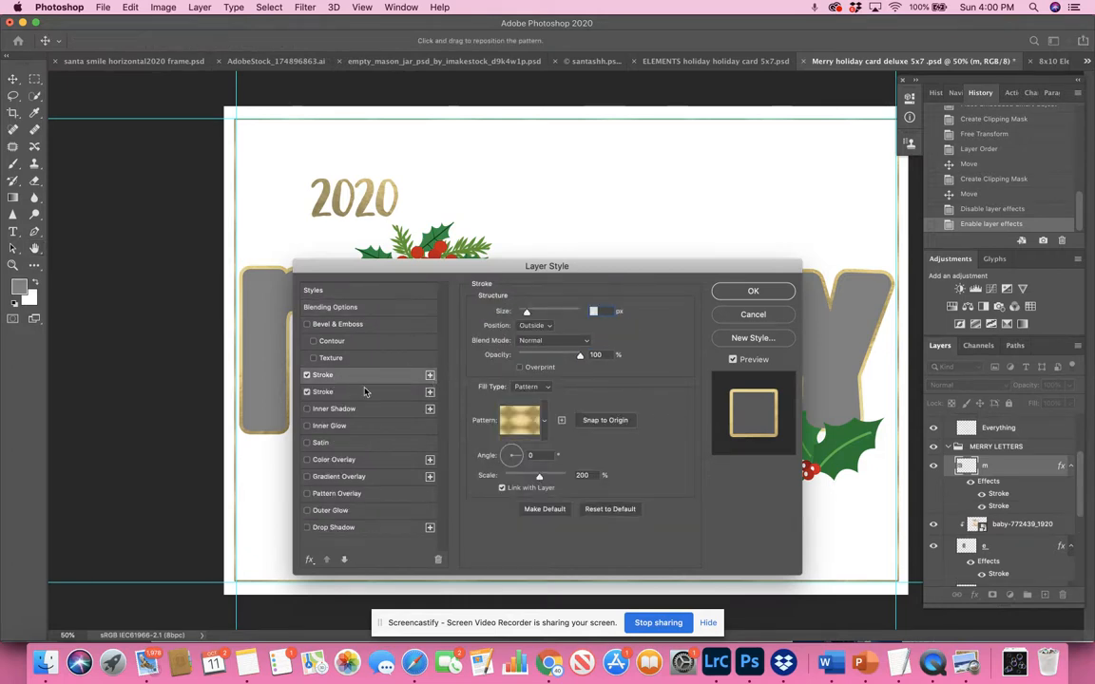
click(537, 388)
click(528, 364)
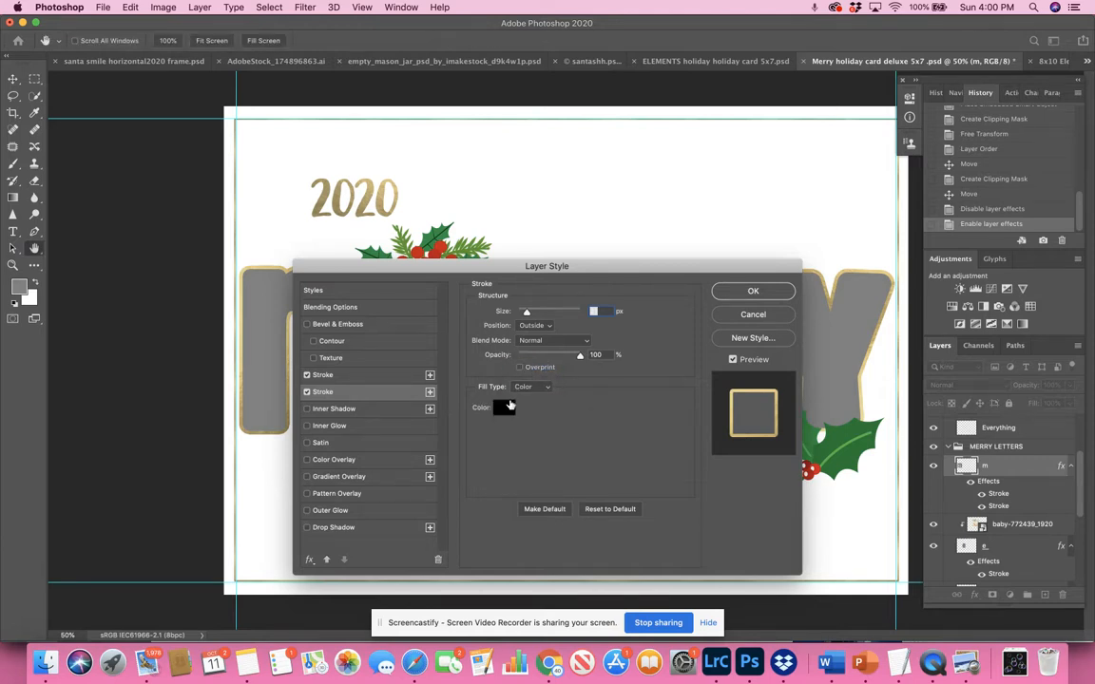
click(746, 293)
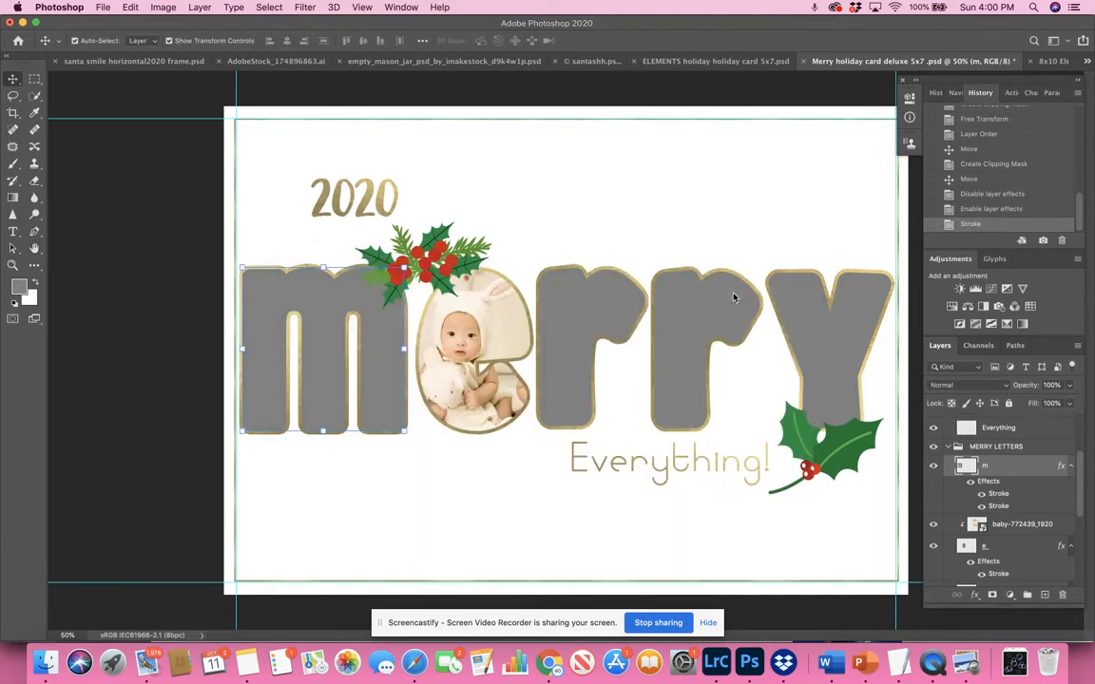
click(983, 496)
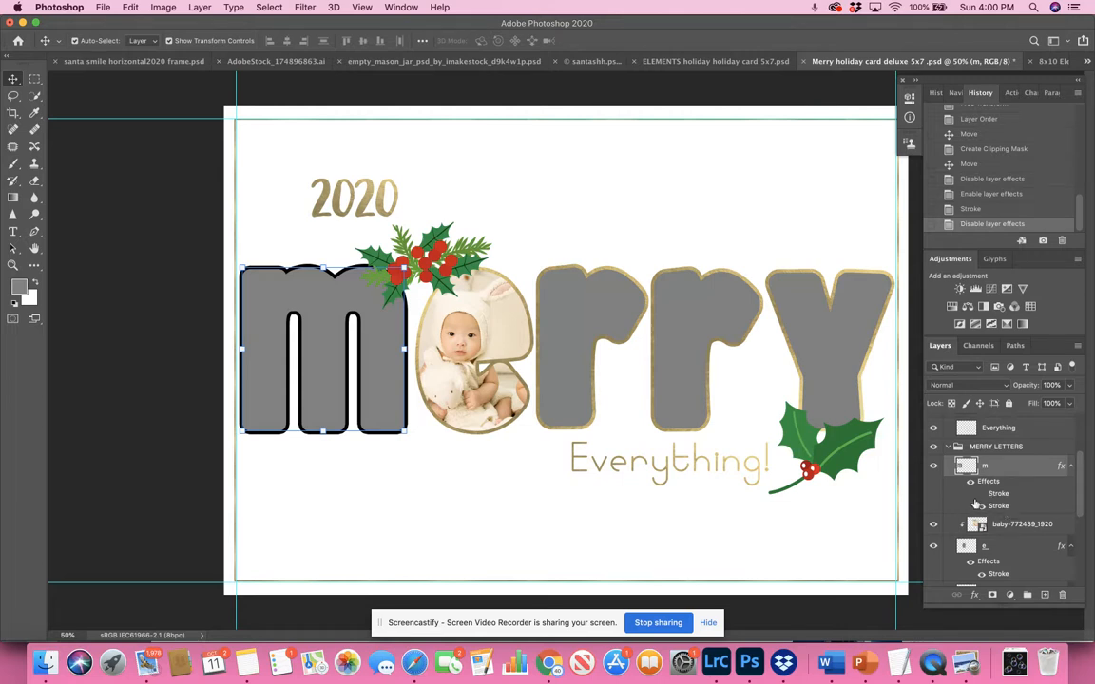
- Preview the 5x7 card without its Gold Border layer, then show the border again
scroll(958, 556, down, 5)
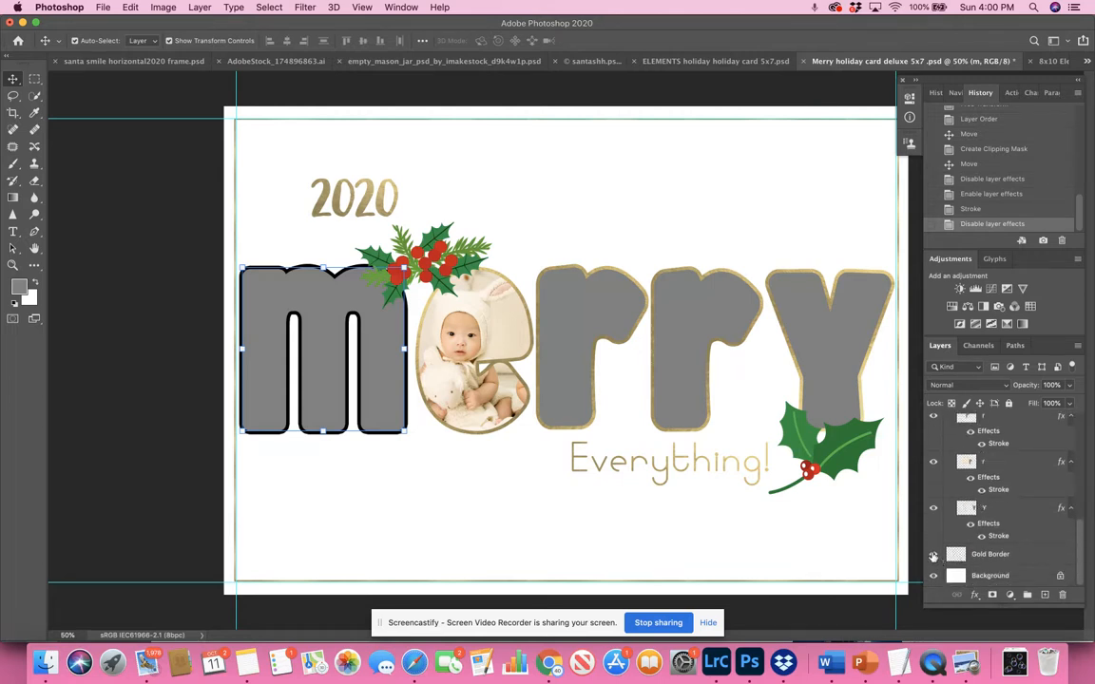
click(933, 556)
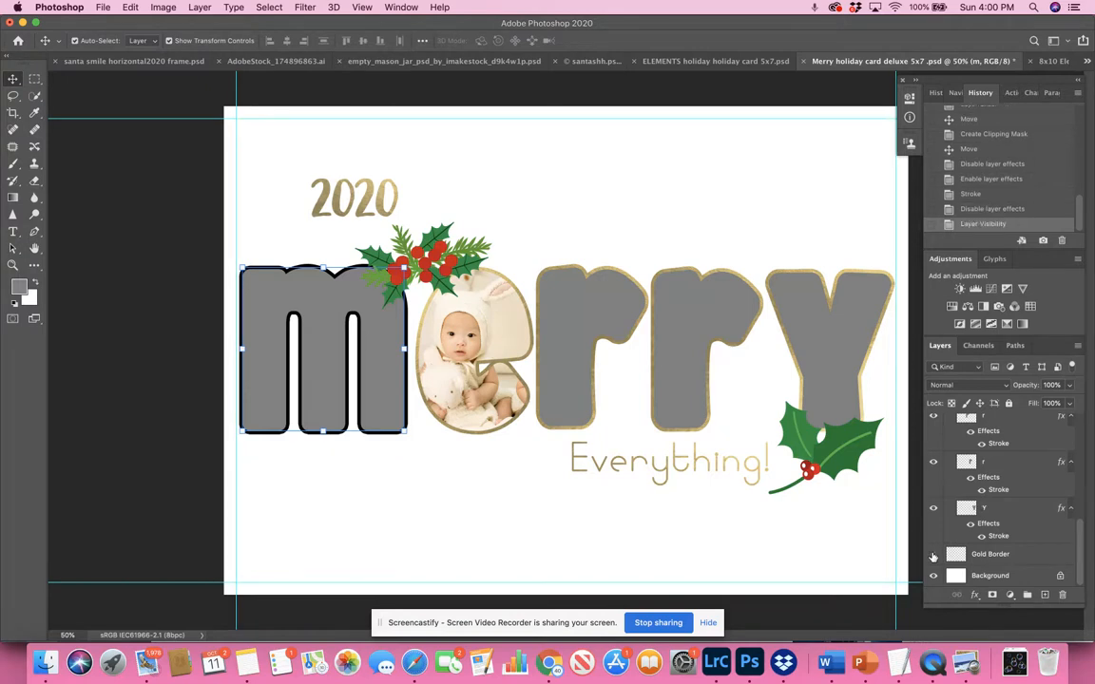
click(932, 556)
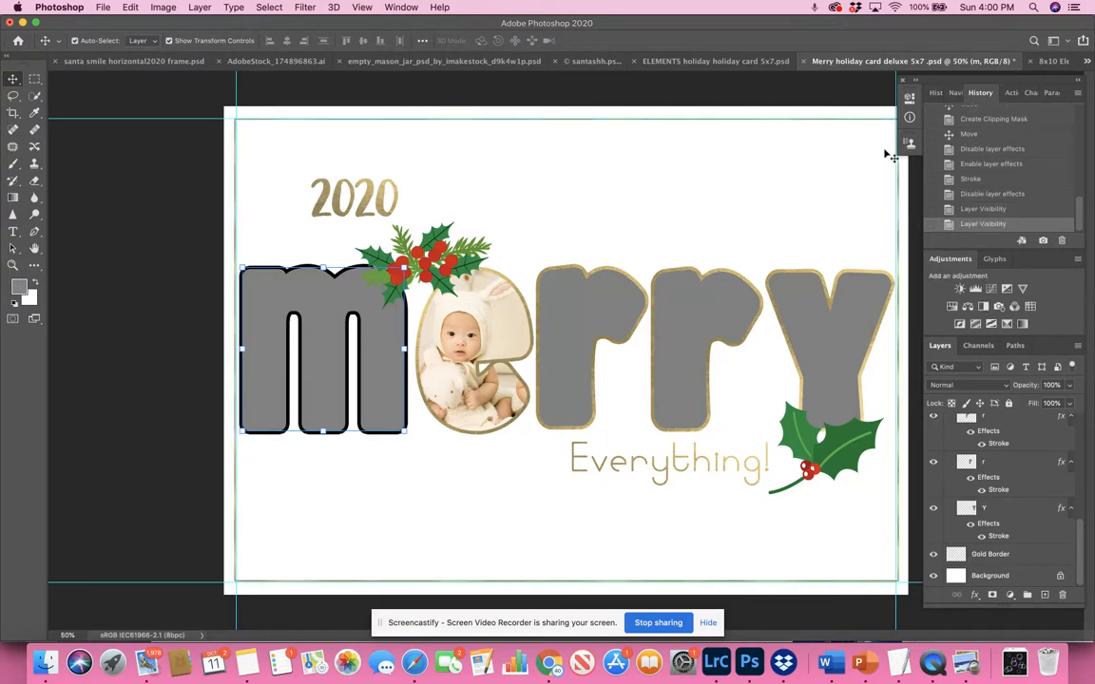
- Switch to the 8x10 Merry holiday wall art document and view its Print Disclaimer layer, hiding it again after reading
click(1053, 63)
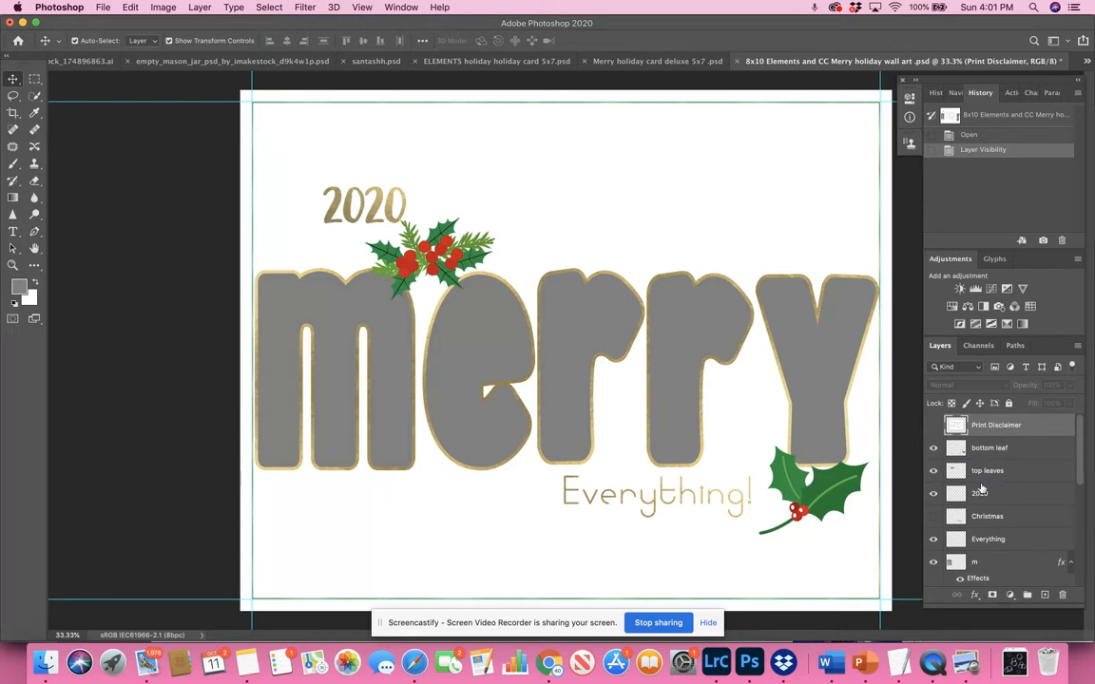
click(934, 426)
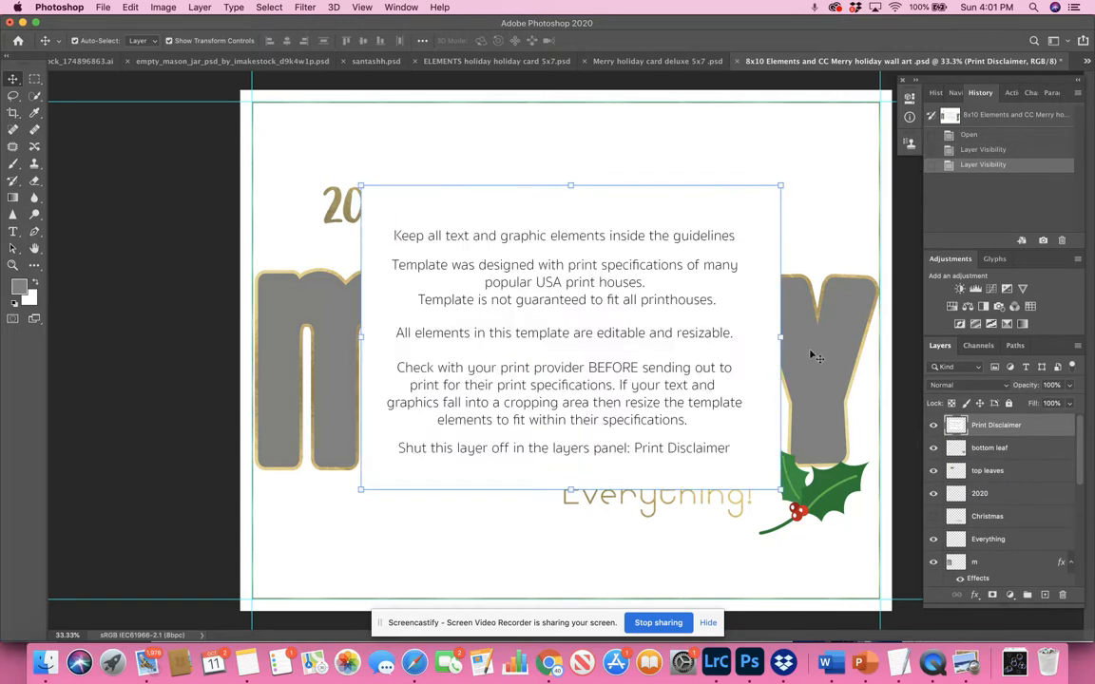
click(934, 426)
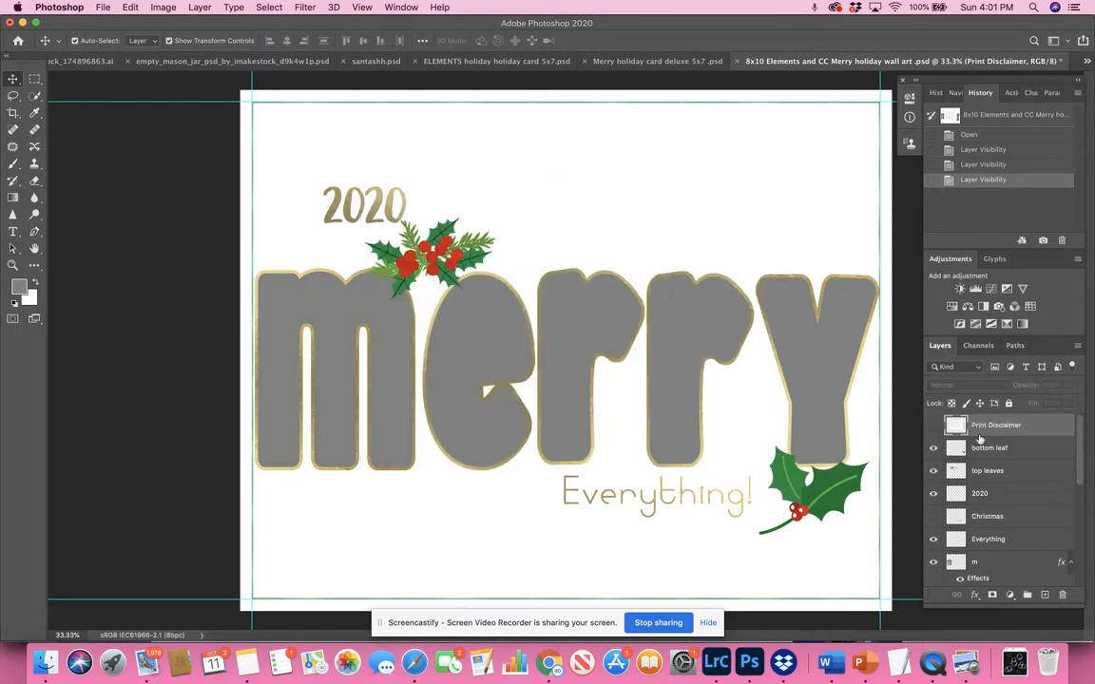
- Hide the 2020 layer and replace the Everything text with the Christmas text by switching their layer visibility
click(934, 494)
click(933, 517)
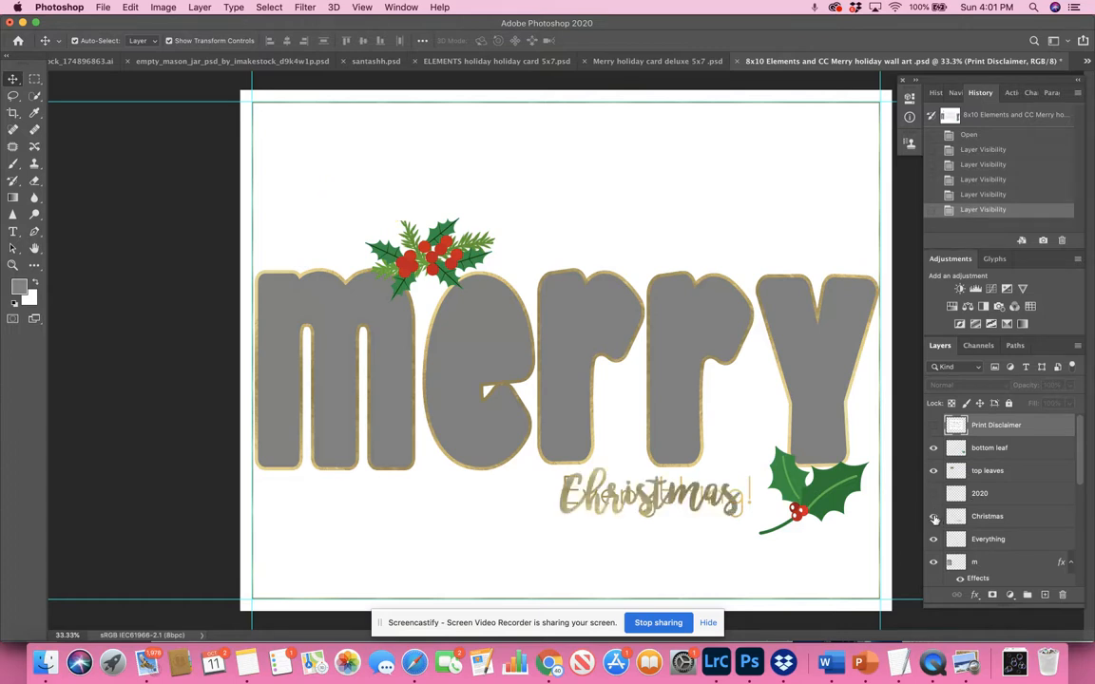
click(933, 517)
click(933, 539)
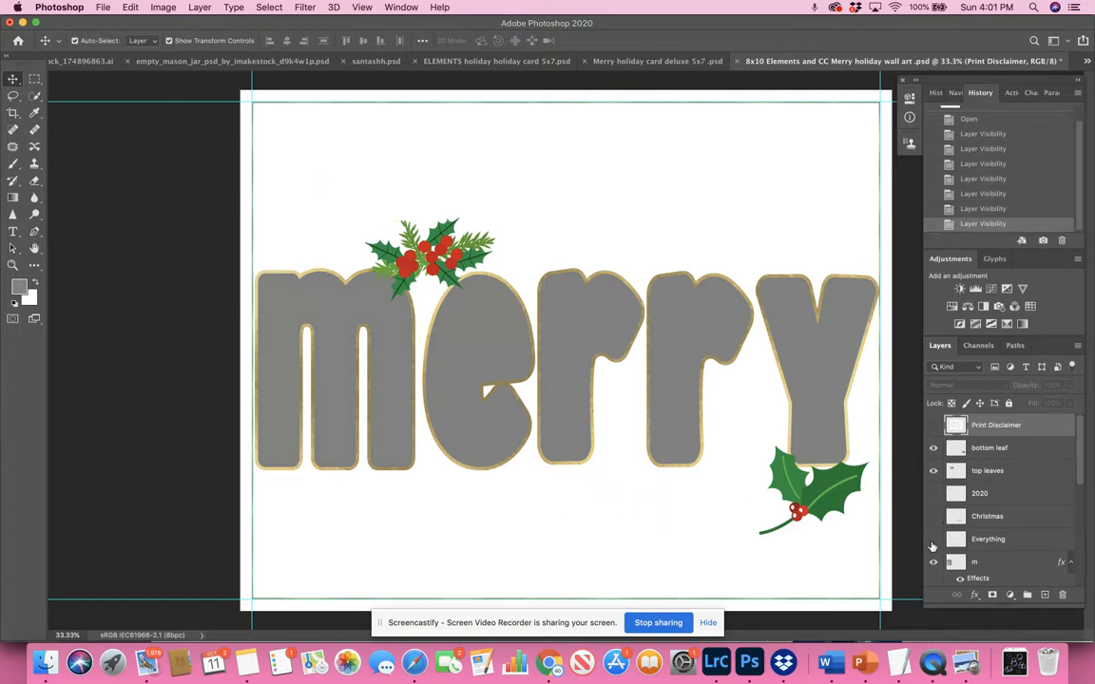
click(933, 539)
click(934, 517)
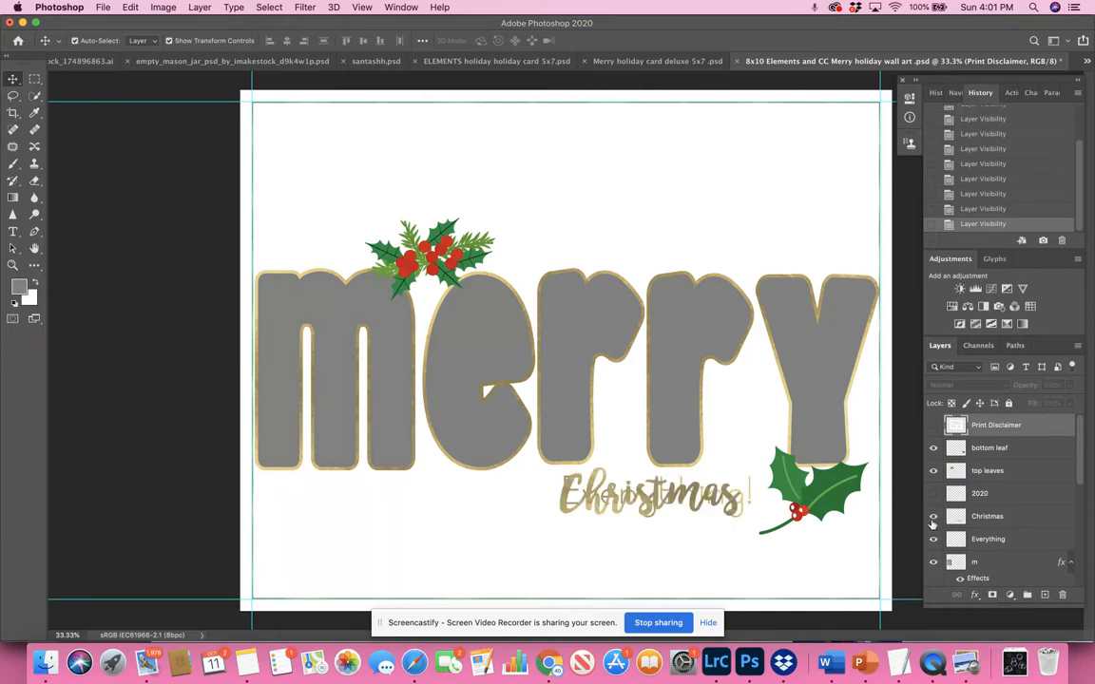
click(933, 539)
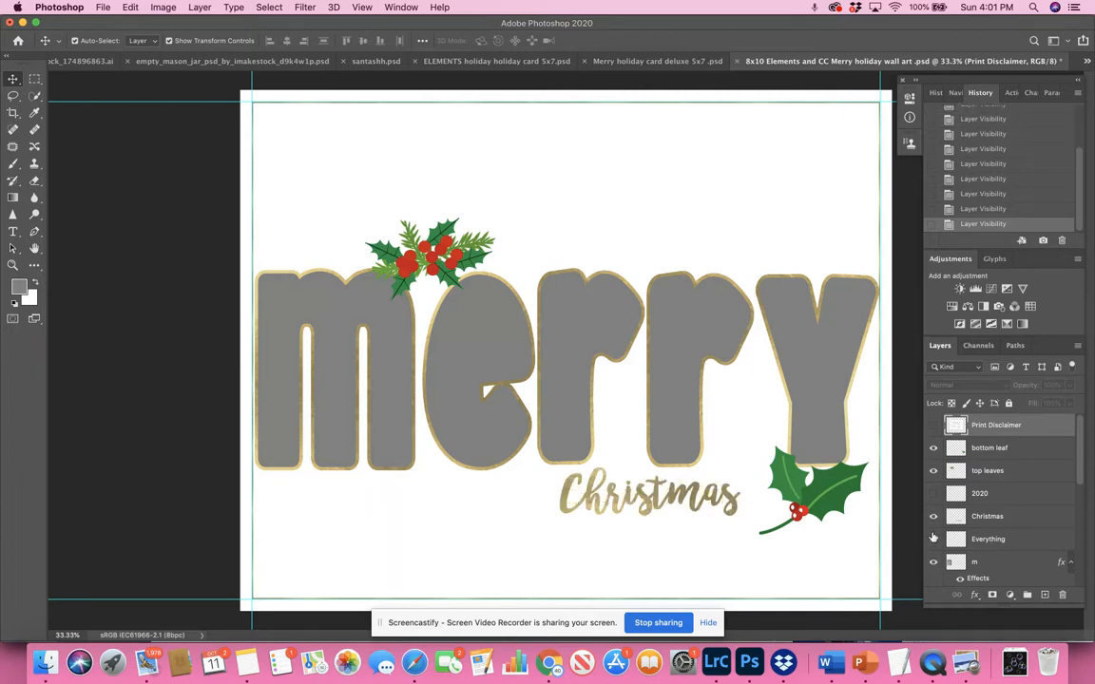
- Look through the wall art's layers and preview the design with the Gold Border hidden and shown again
scroll(960, 533, down, 5)
scroll(961, 533, up, 5)
scroll(961, 533, down, 5)
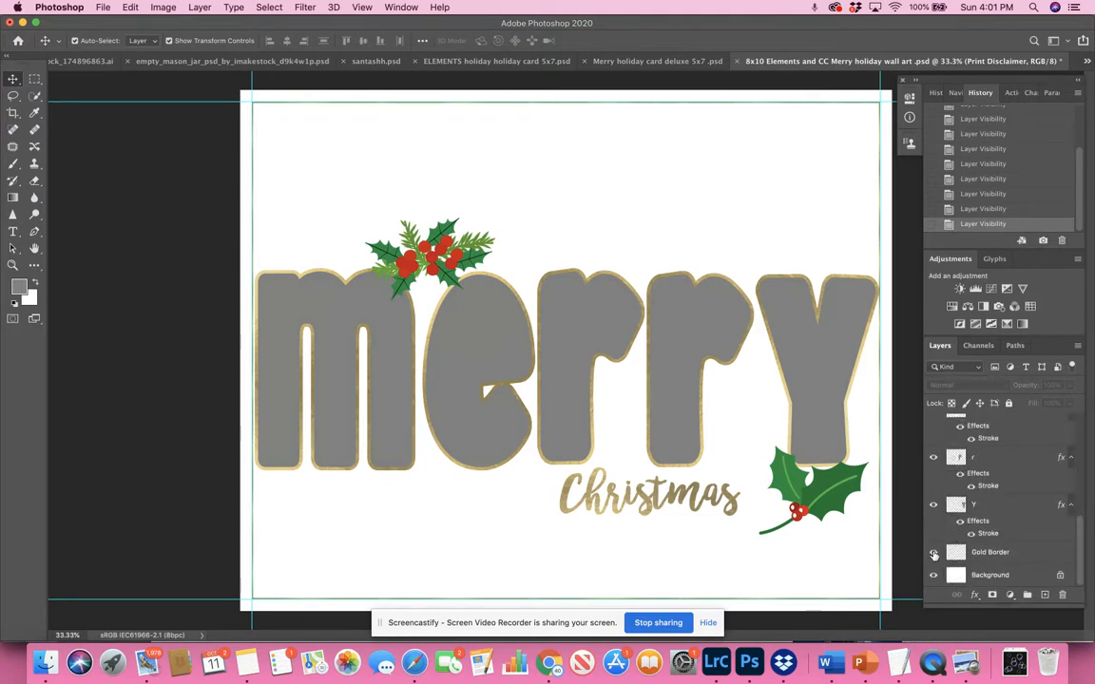
click(933, 553)
click(934, 553)
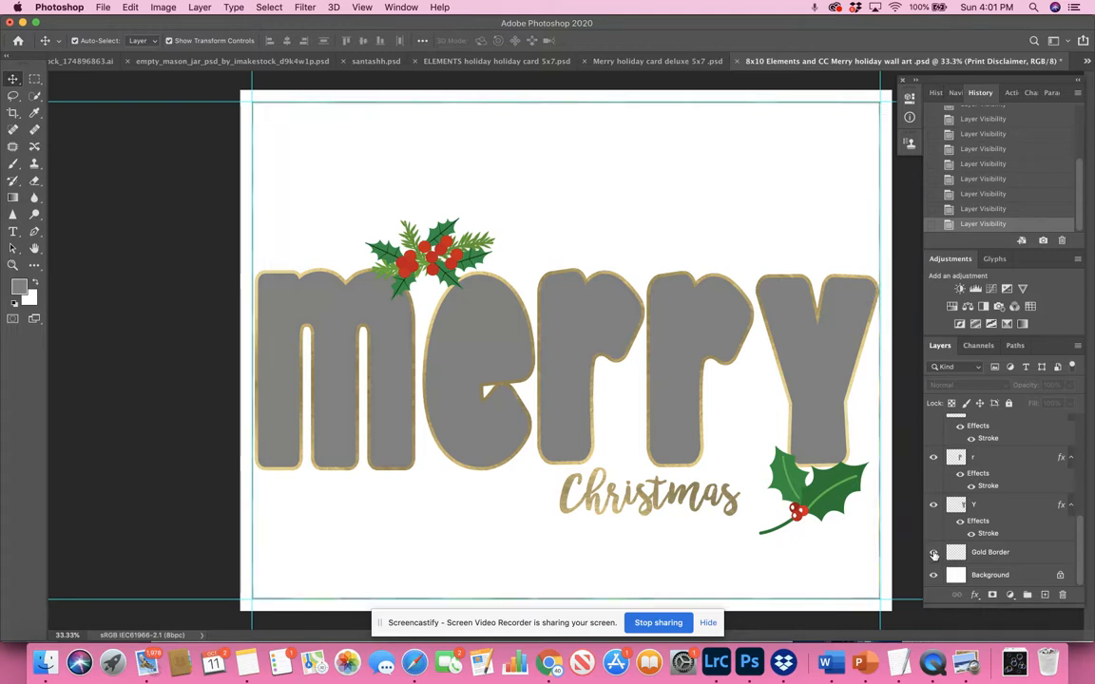